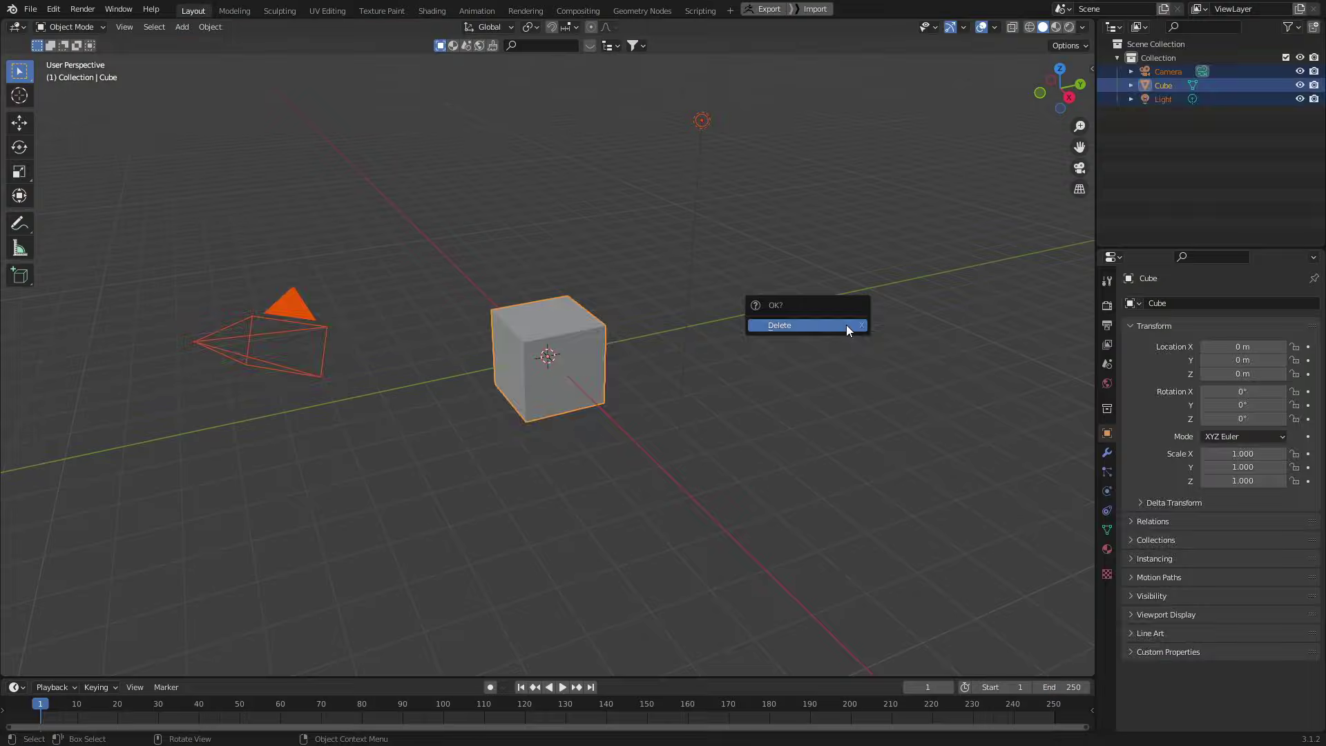
Step: Delete all starting objects and add a new cube at the origin
left_click(847, 325)
key("shift+a")
left_click(666, 247)
Step: Flatten the cube into a thin slab with Z scale 0.029 and view it from the top
key("s")
key("z")
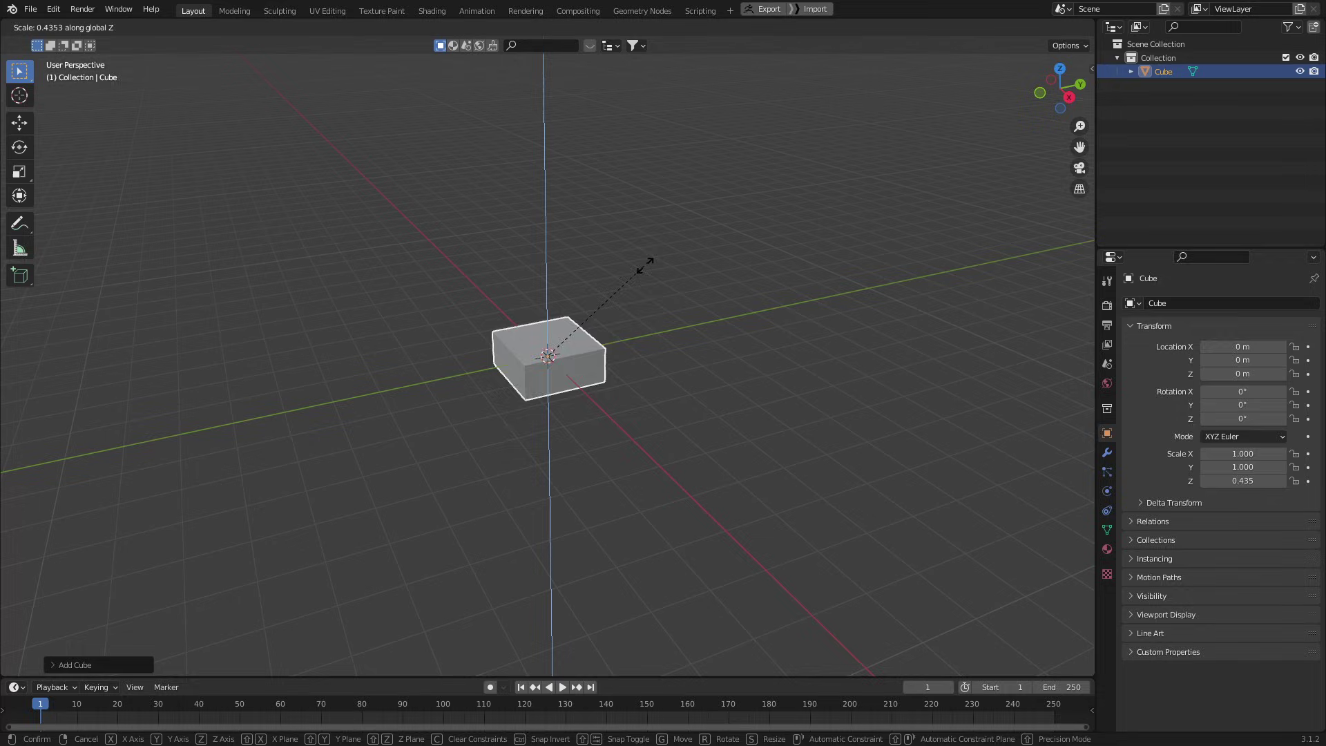
left_click(543, 339)
key("KP_7")
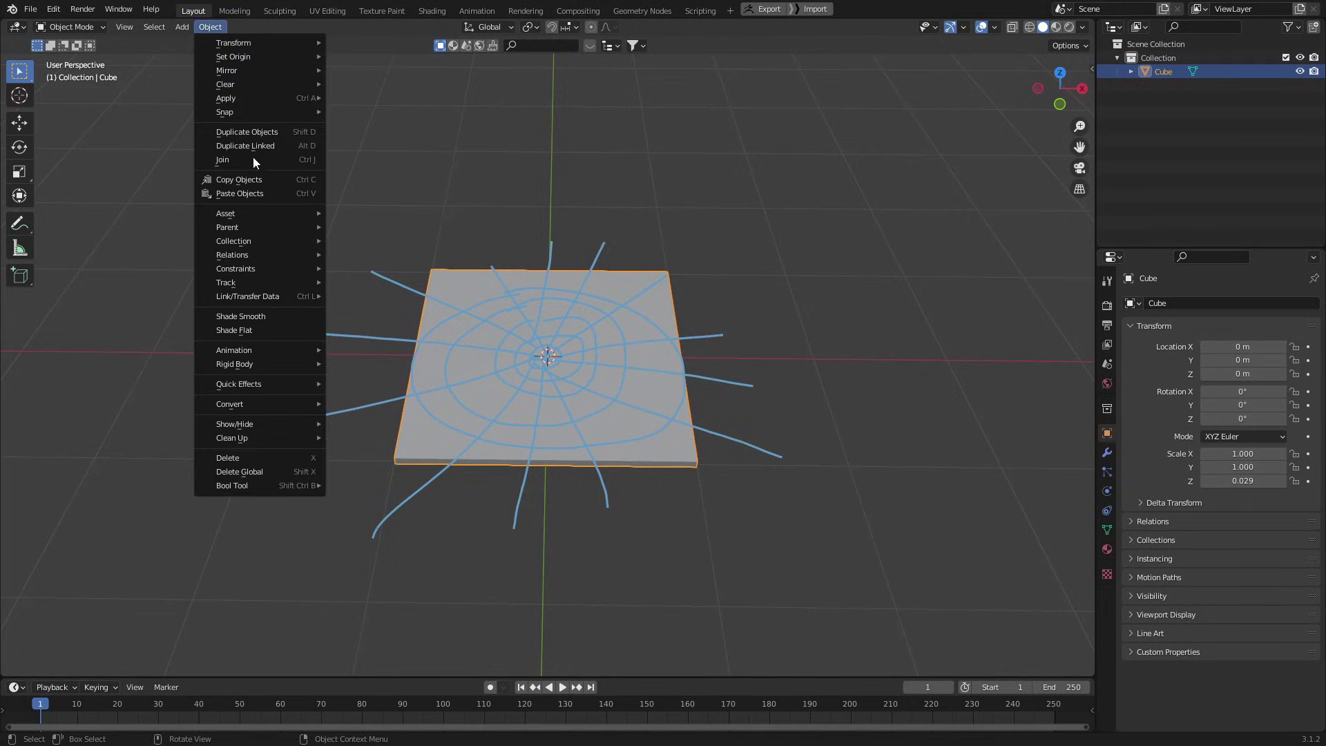
Step: Cell-fracture the slab using the annotation strokes, Source Limit 200 and recursion Source Limit 0
mouse_move(263, 382)
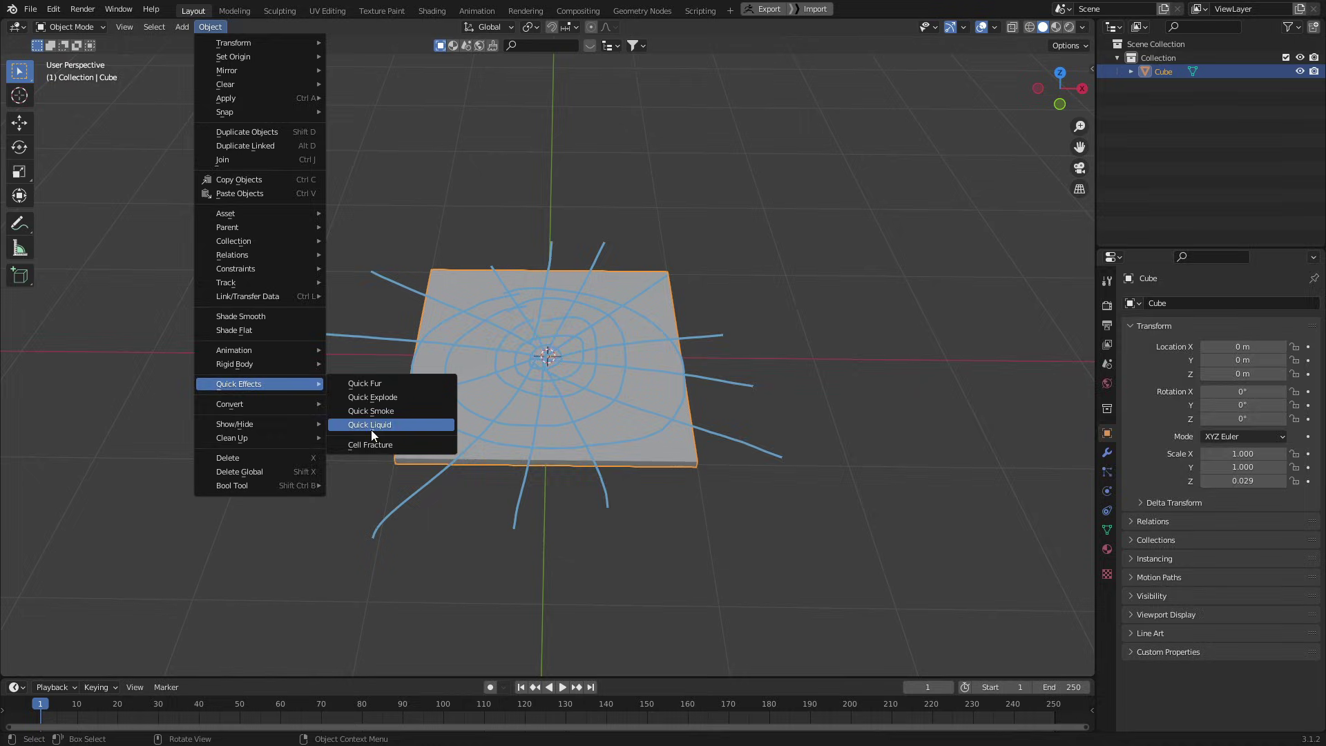
left_click(411, 453)
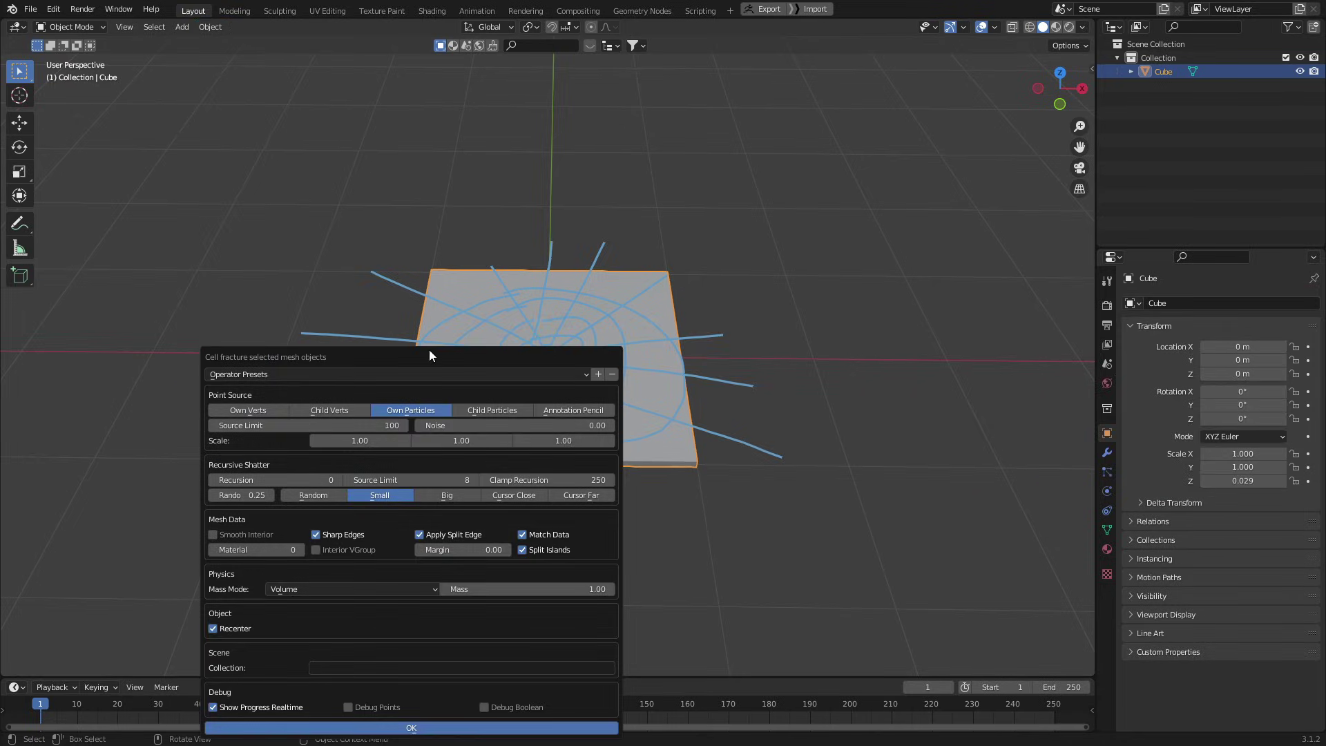
left_click_drag(377, 315, 384, 230)
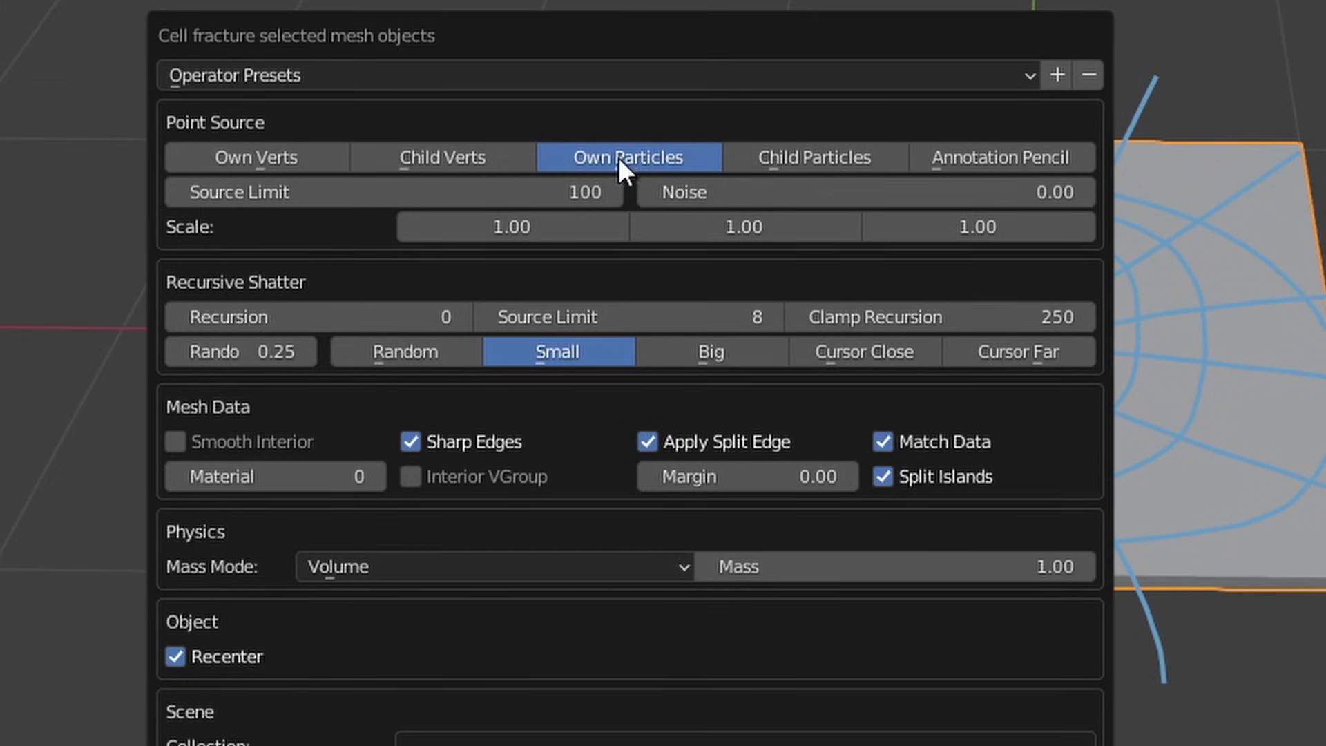
left_click(952, 161)
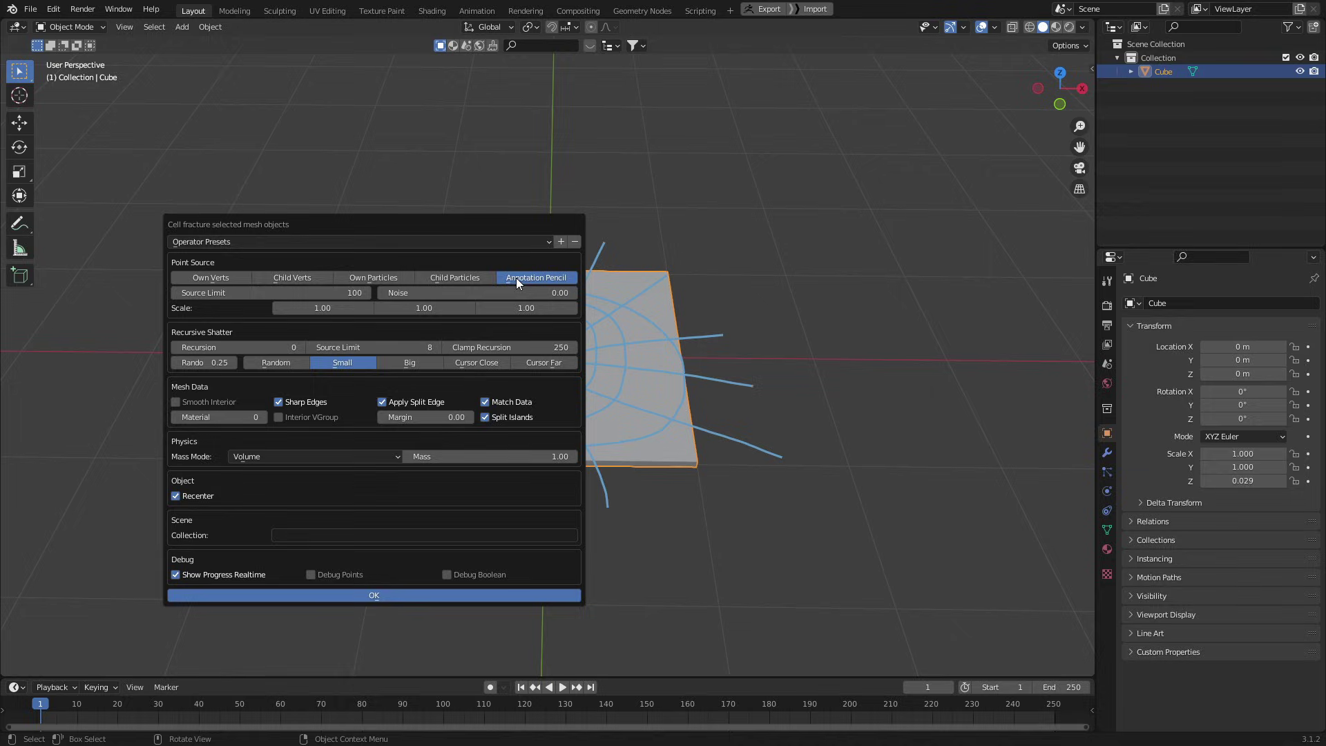
left_click(249, 293)
key("Return")
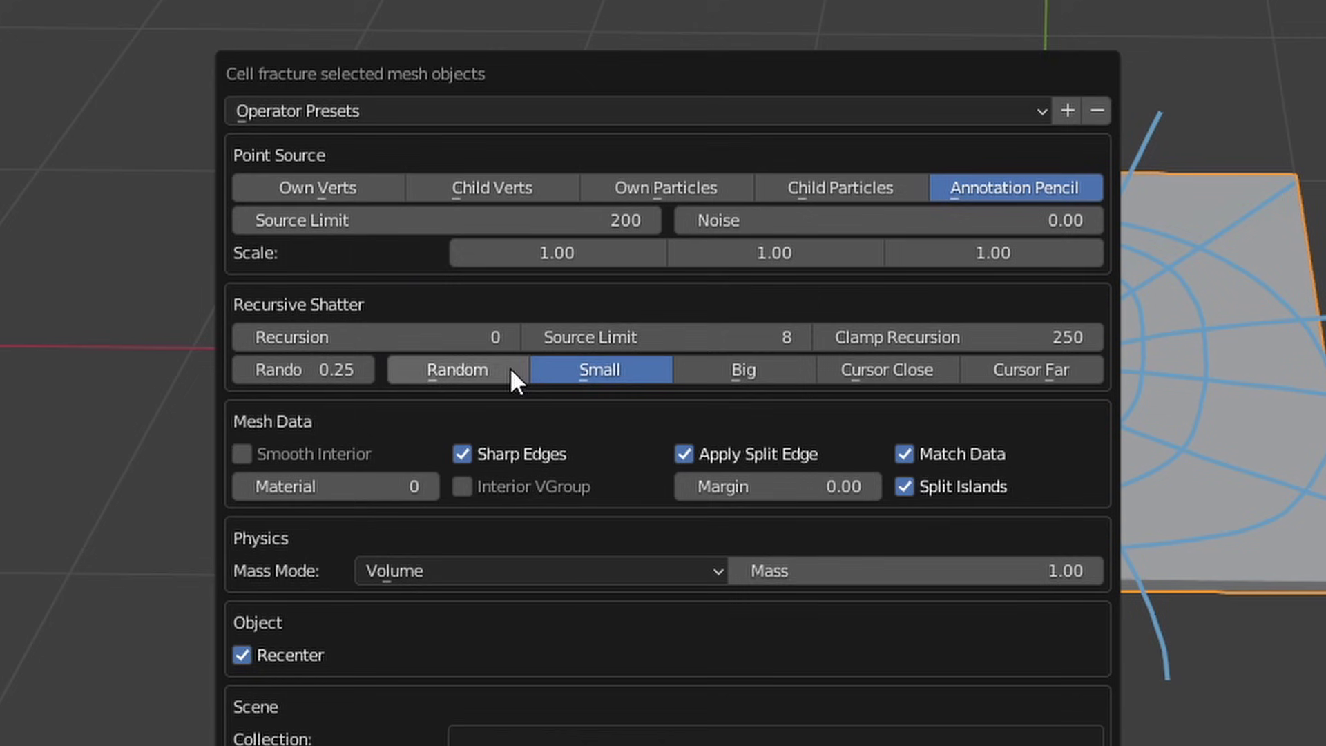
left_click(707, 334)
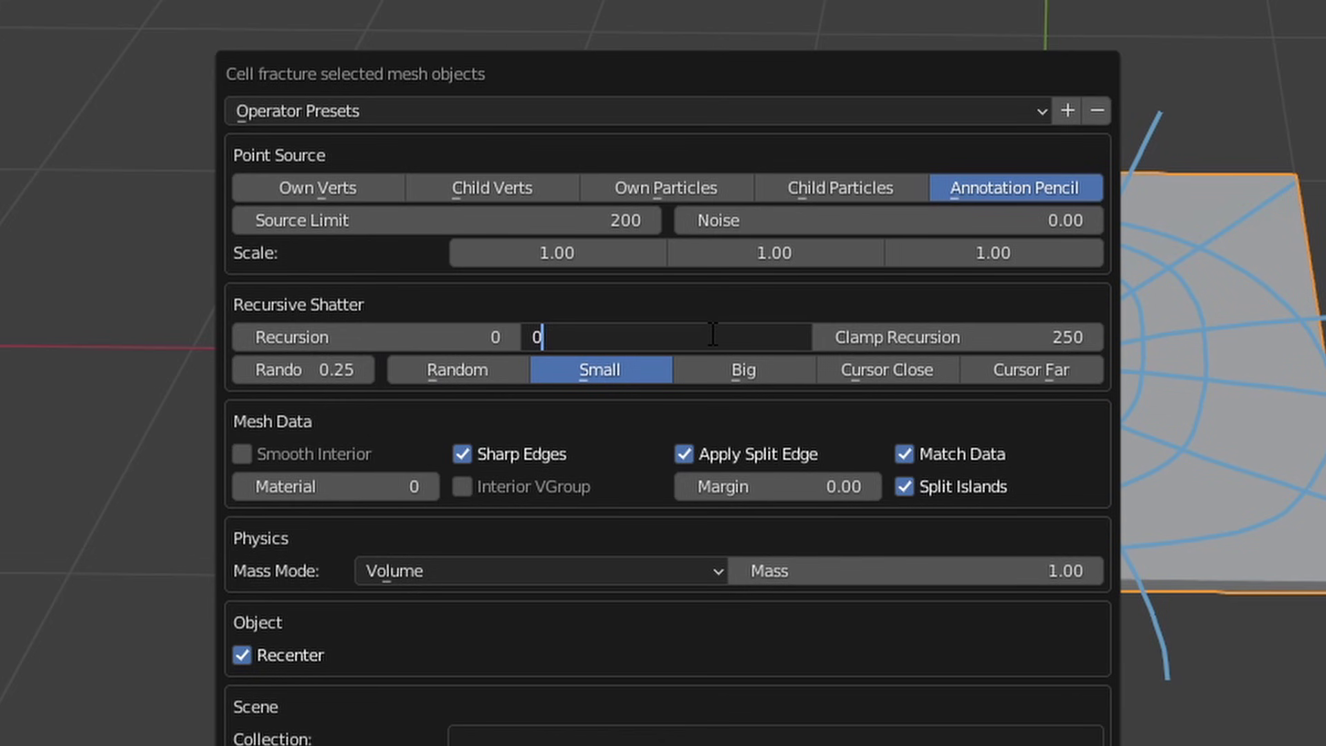
type("0")
left_click(296, 595)
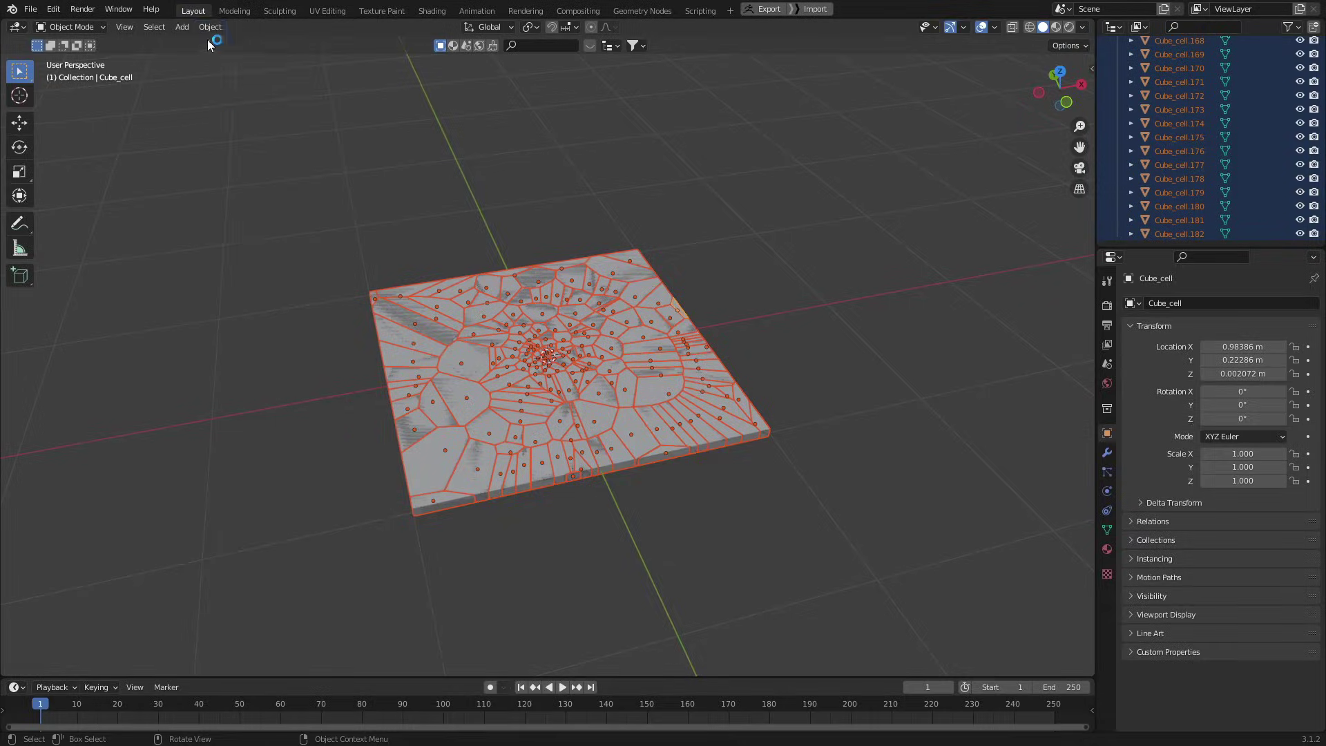
Step: Make every Cube_cell an active rigid body and play the simulation to watch them fall
left_click(210, 27)
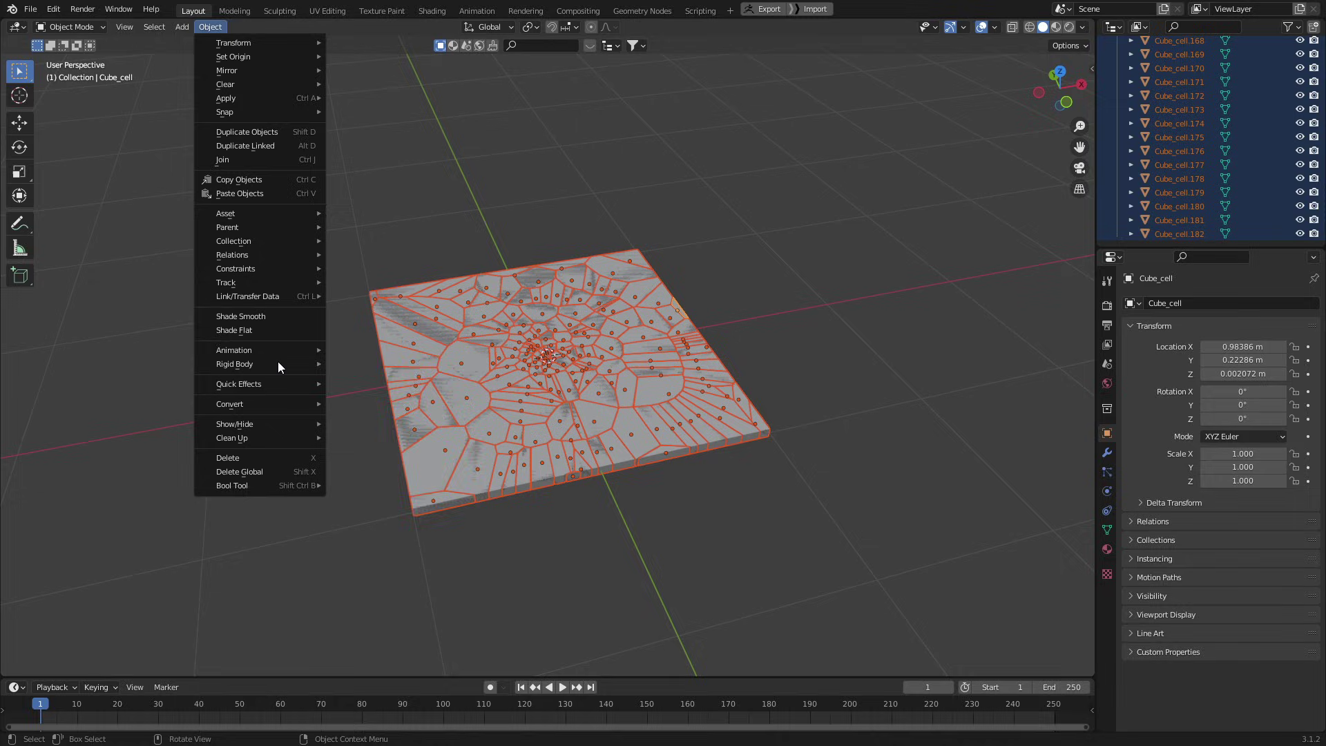
mouse_move(279, 364)
left_click(388, 363)
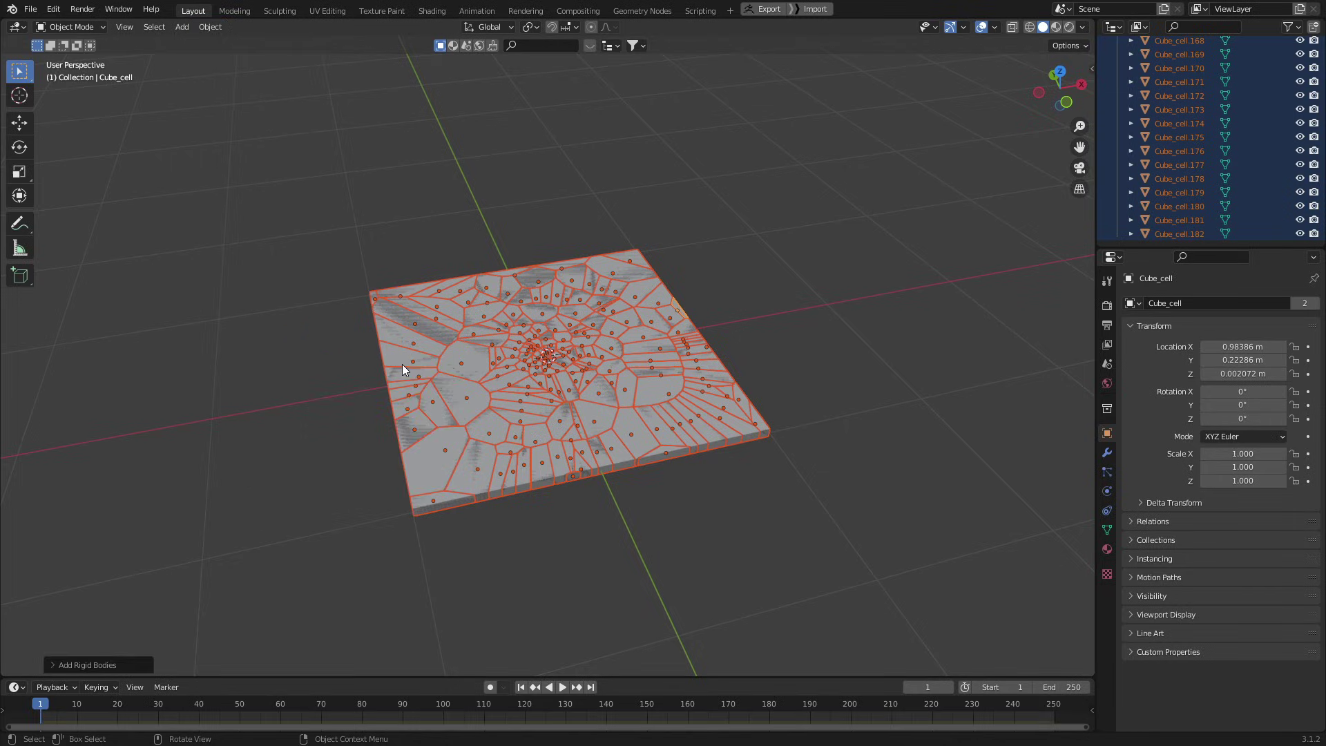
middle_click_drag(402, 364, 698, 309)
key("space")
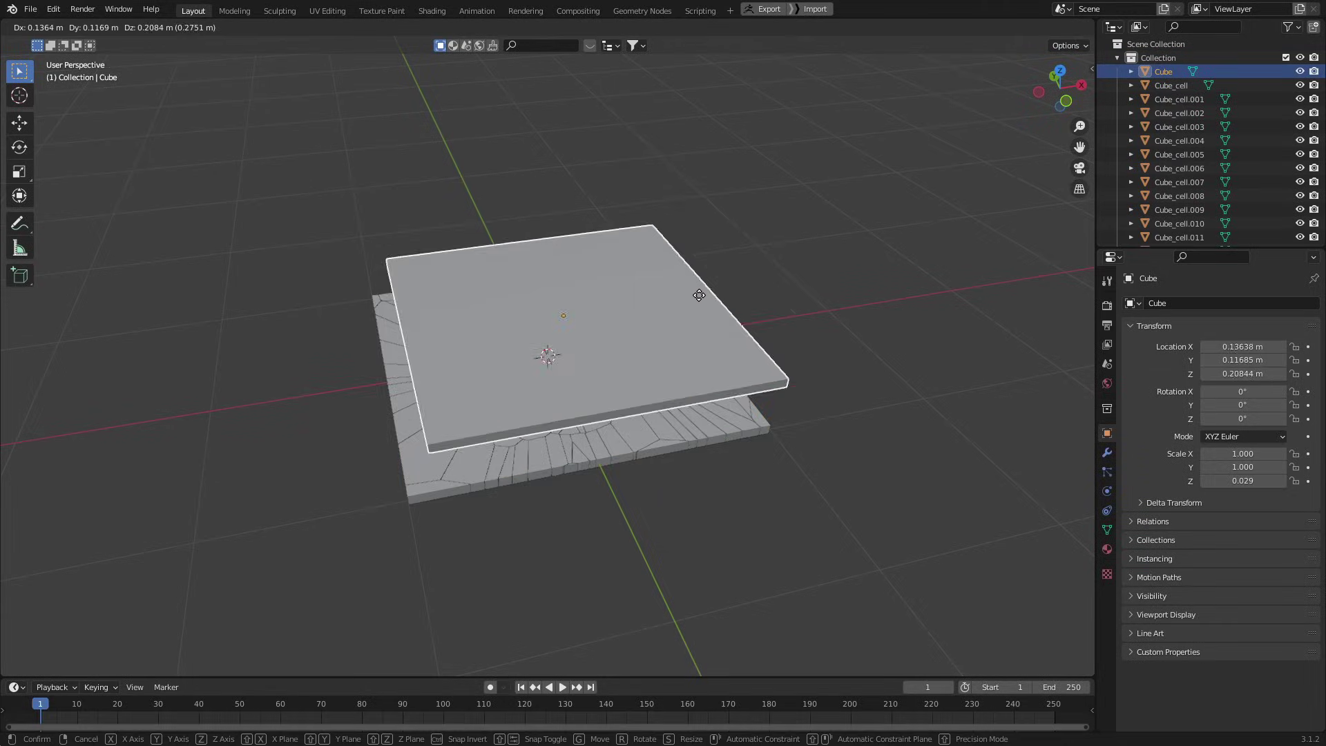
Step: Place the original slab just below the cells, viewed side-on from the front
key("Escape")
key("KP_1")
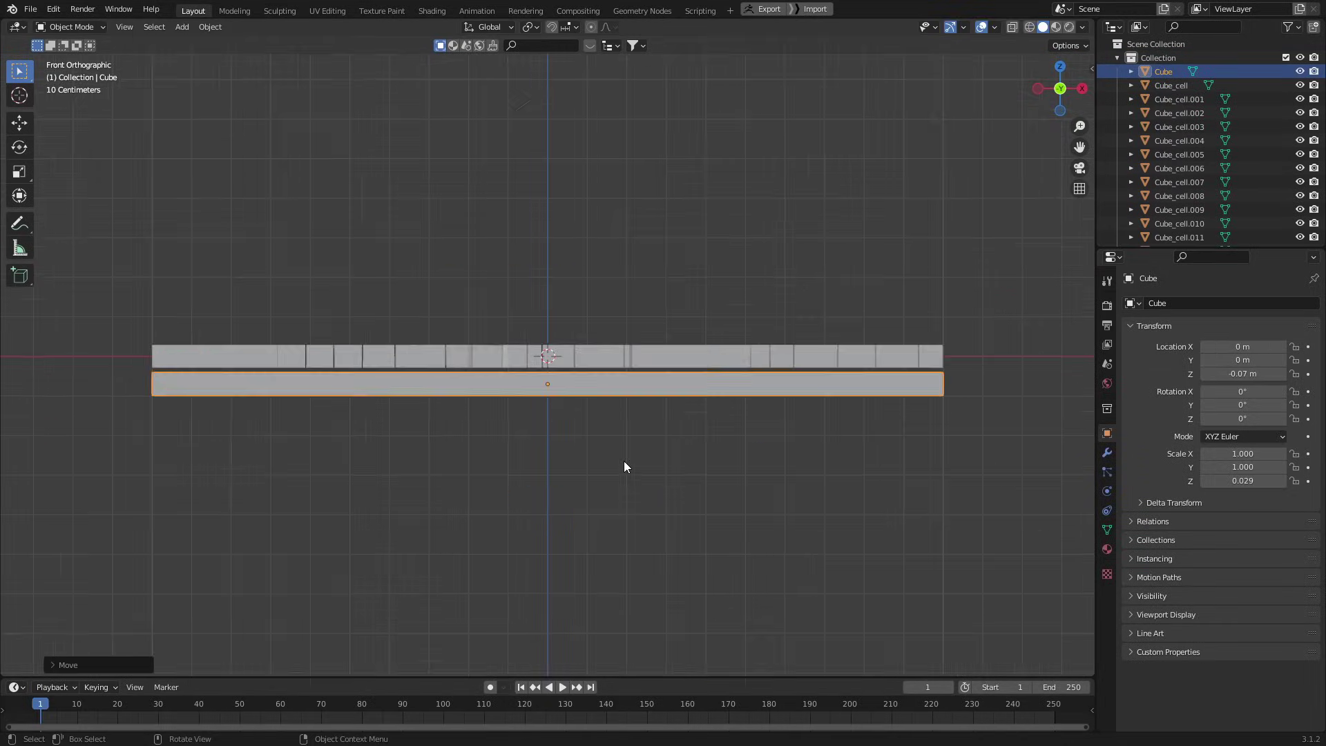
scroll(625, 463, "up", 3)
key("g")
key("z")
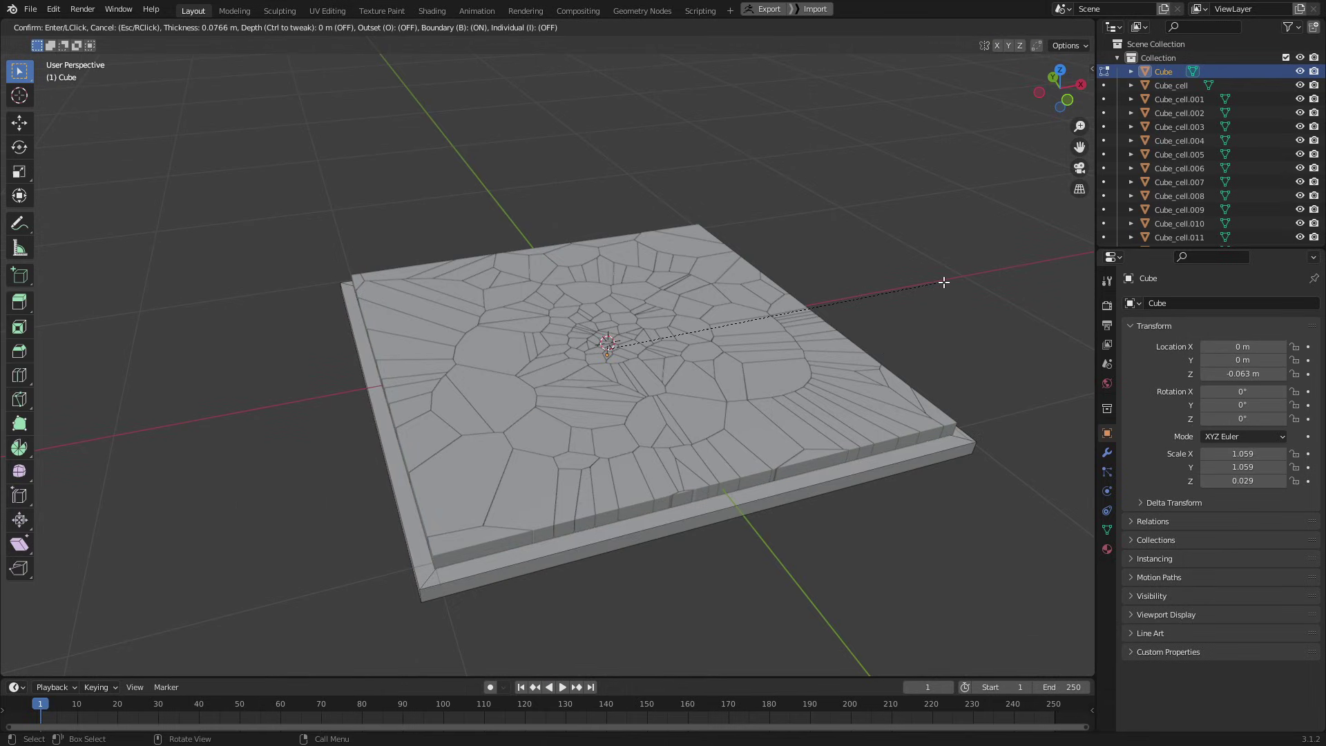
Step: Extrude the slab's rim vertically into a raised border around the cells
key("g")
key("z")
key("e")
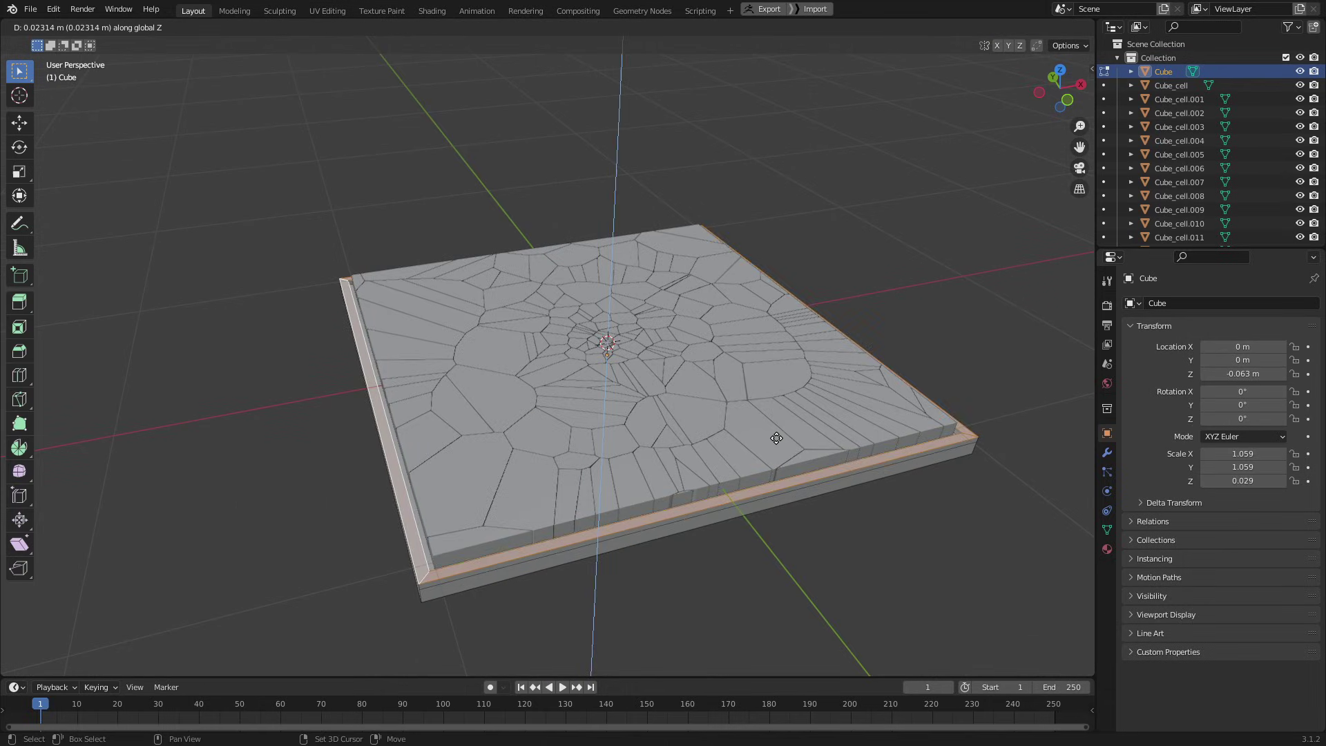
left_click(764, 341)
key("Tab")
mouse_move(764, 341)
middle_mouse_down()
mouse_move(770, 414)
mouse_move(766, 332)
middle_mouse_up()
Step: Make the bordered tray a Passive rigid body with Mesh collision shape, then reset the simulation
left_click(1108, 491)
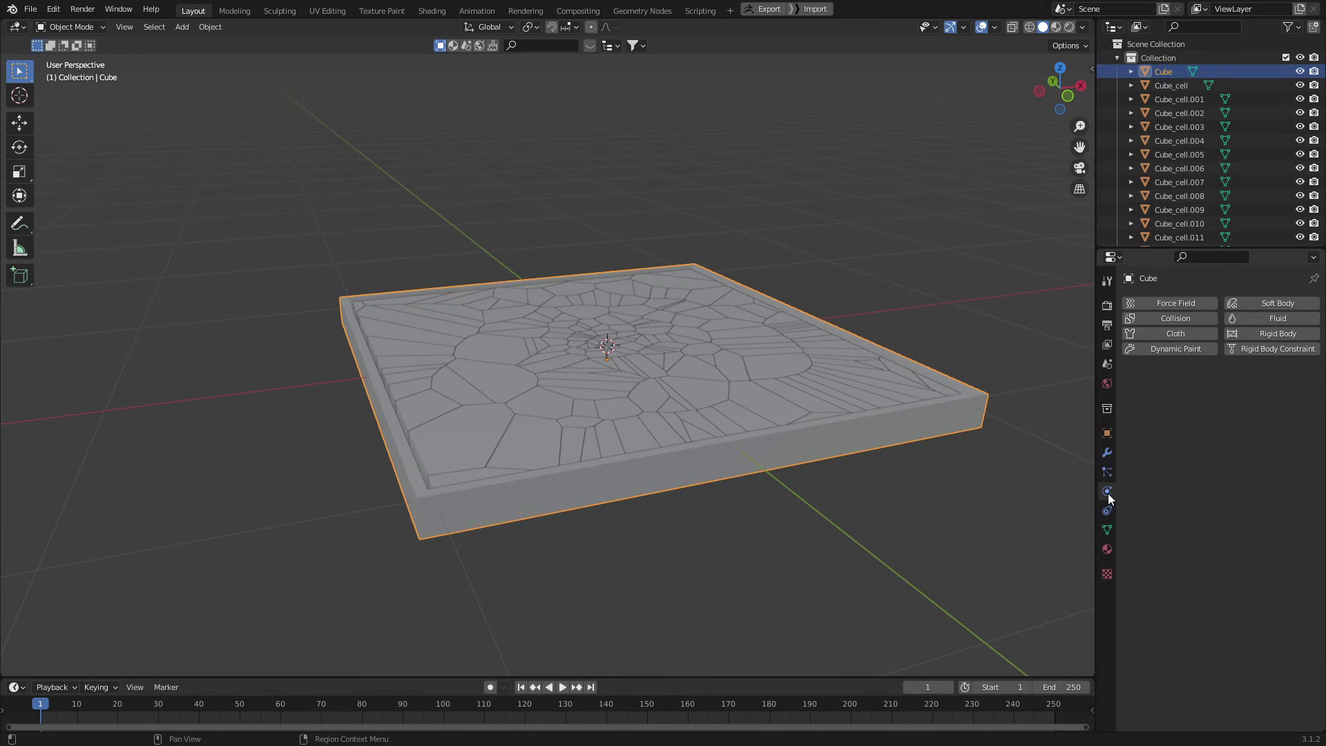
left_click(1278, 333)
left_click(1250, 391)
left_click(1224, 424)
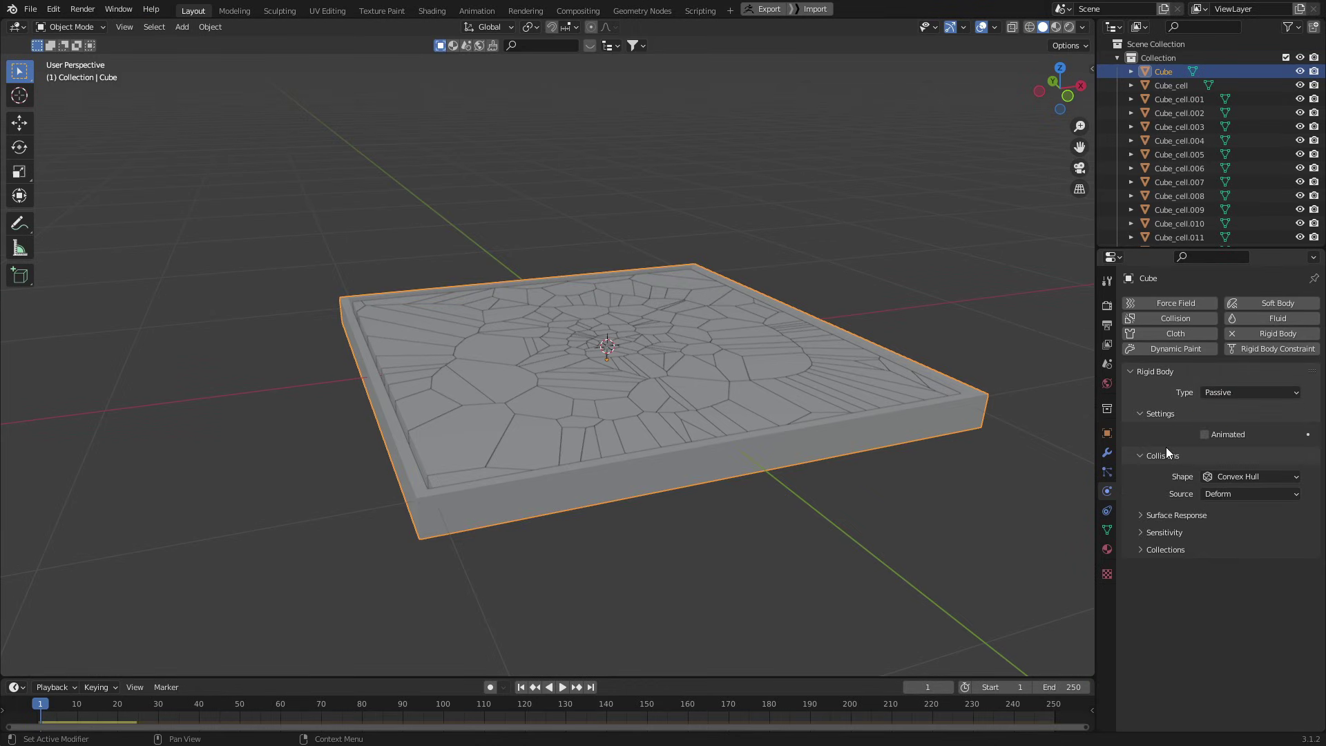
left_click(1251, 476)
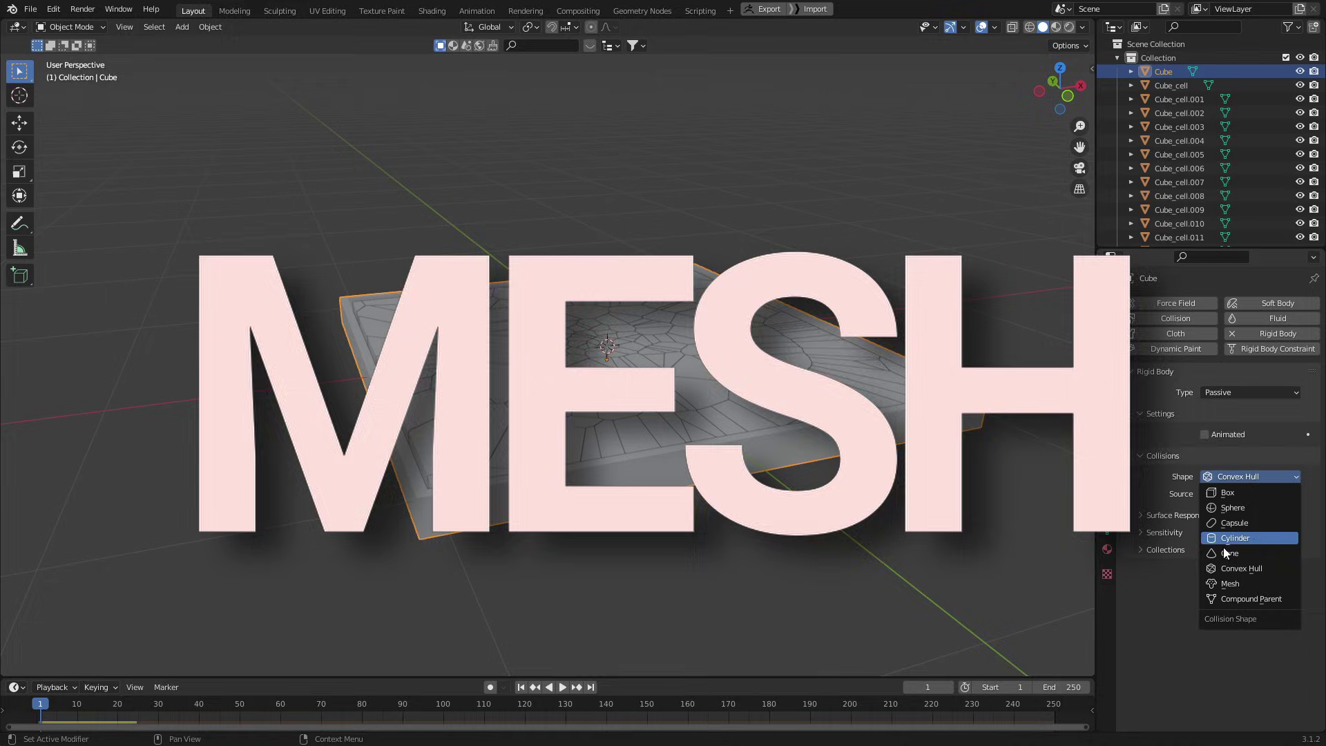
left_click(1250, 582)
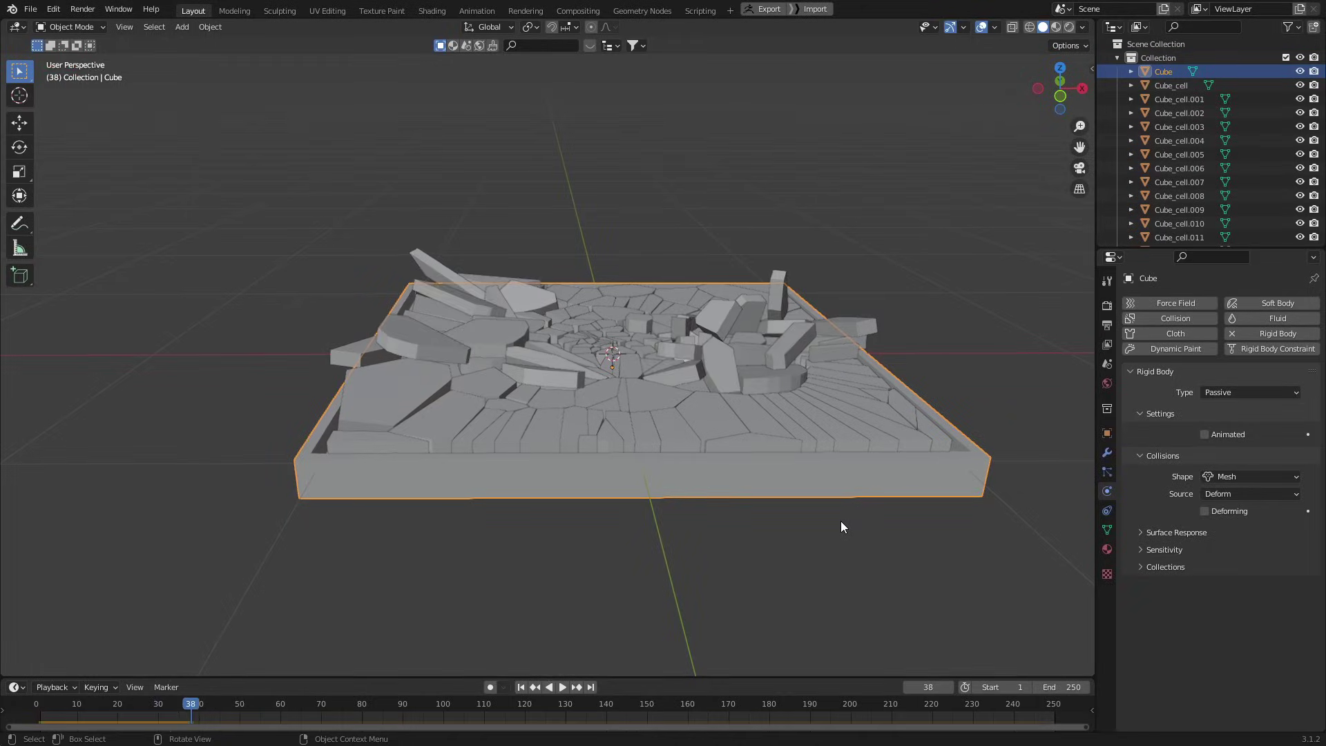
key("Escape")
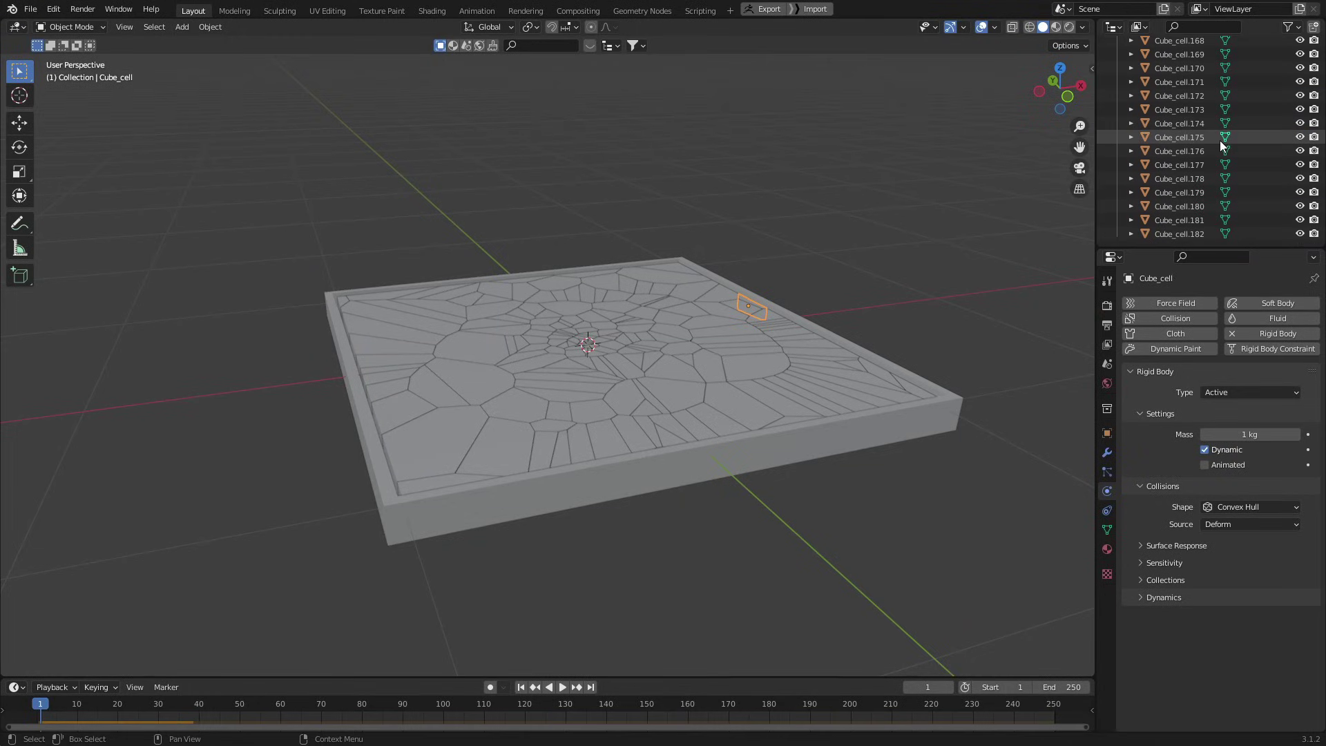
Step: Connect the cells with Fixed rigid body constraints located at their centres
left_click(210, 27)
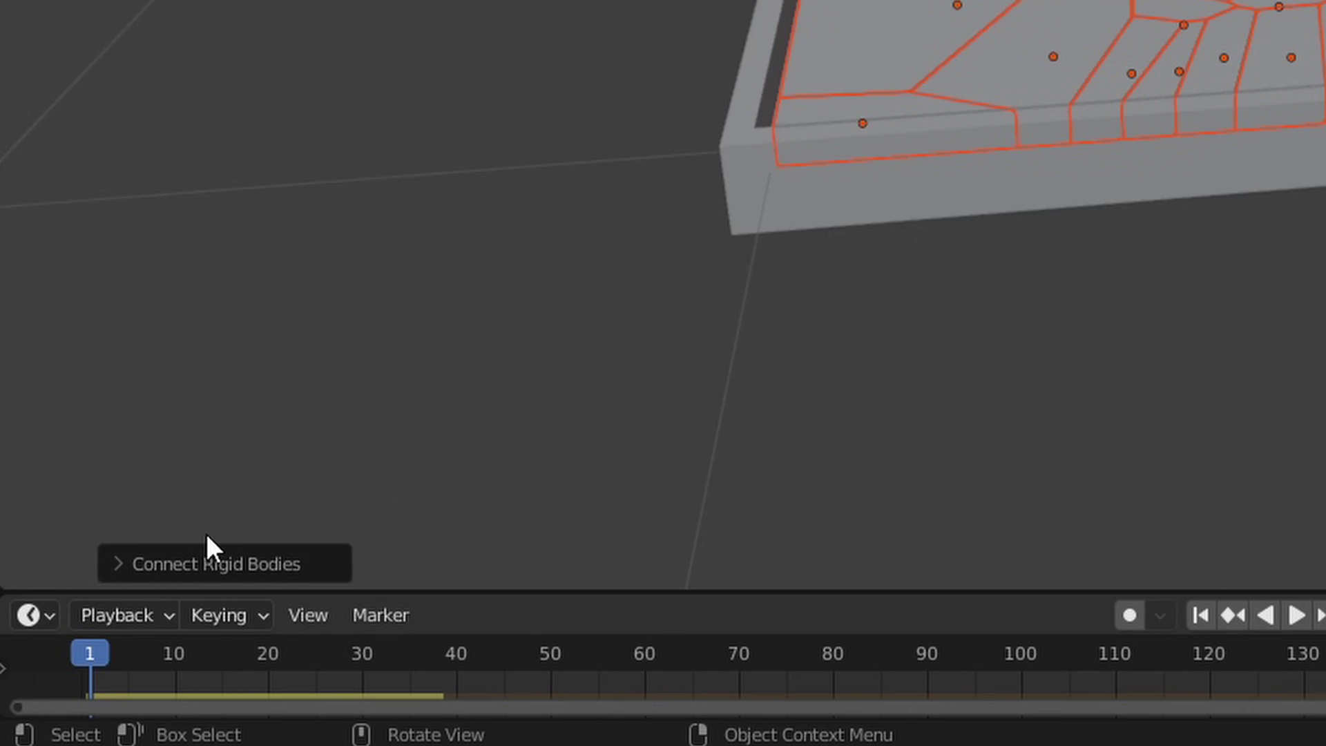
left_click(134, 573)
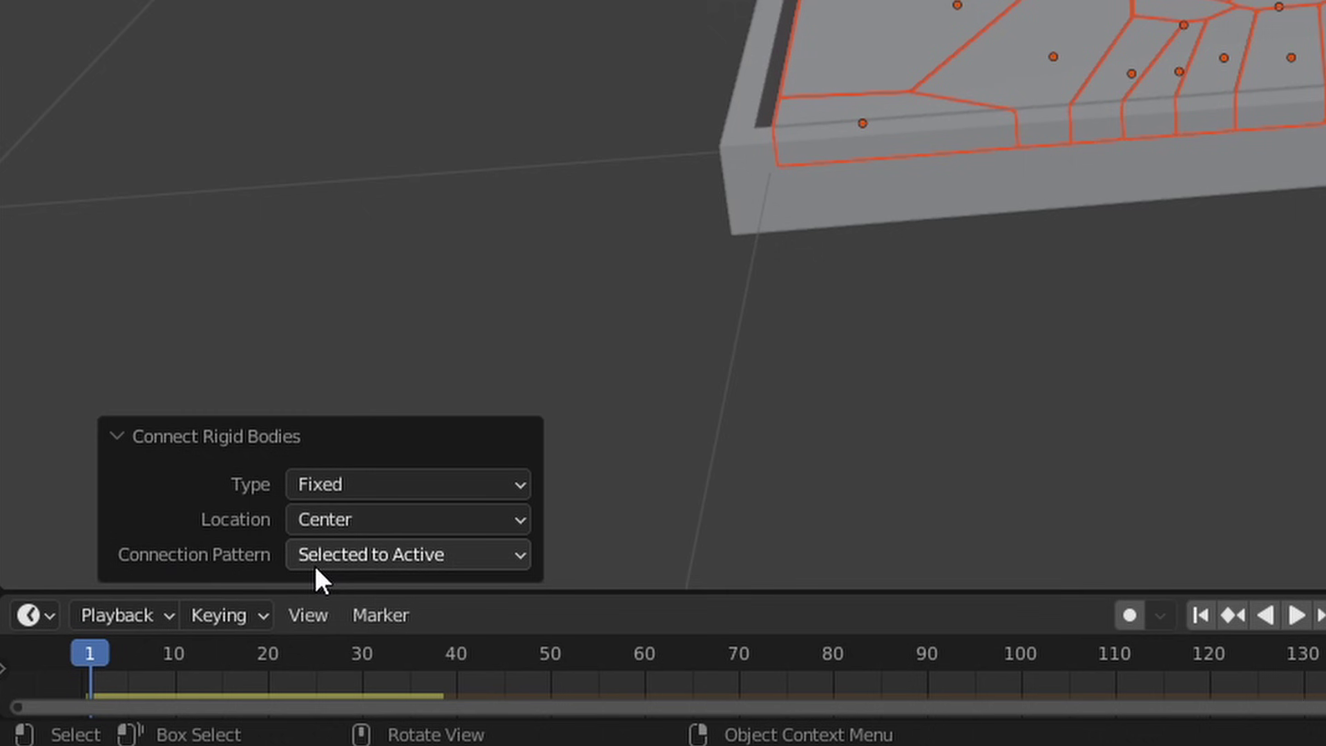
left_click(461, 560)
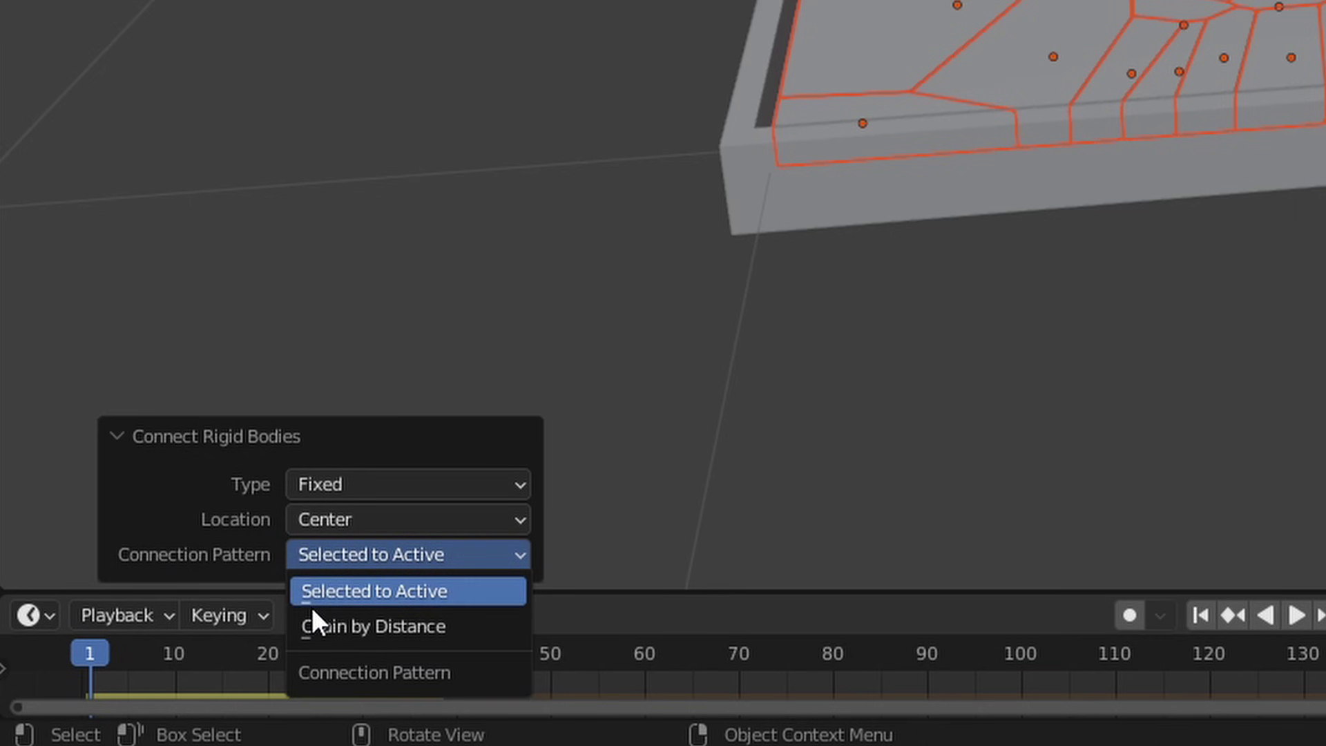
Step: Use the Chain by Distance pattern and make all selected constraints Breakable with threshold 10
left_click(397, 624)
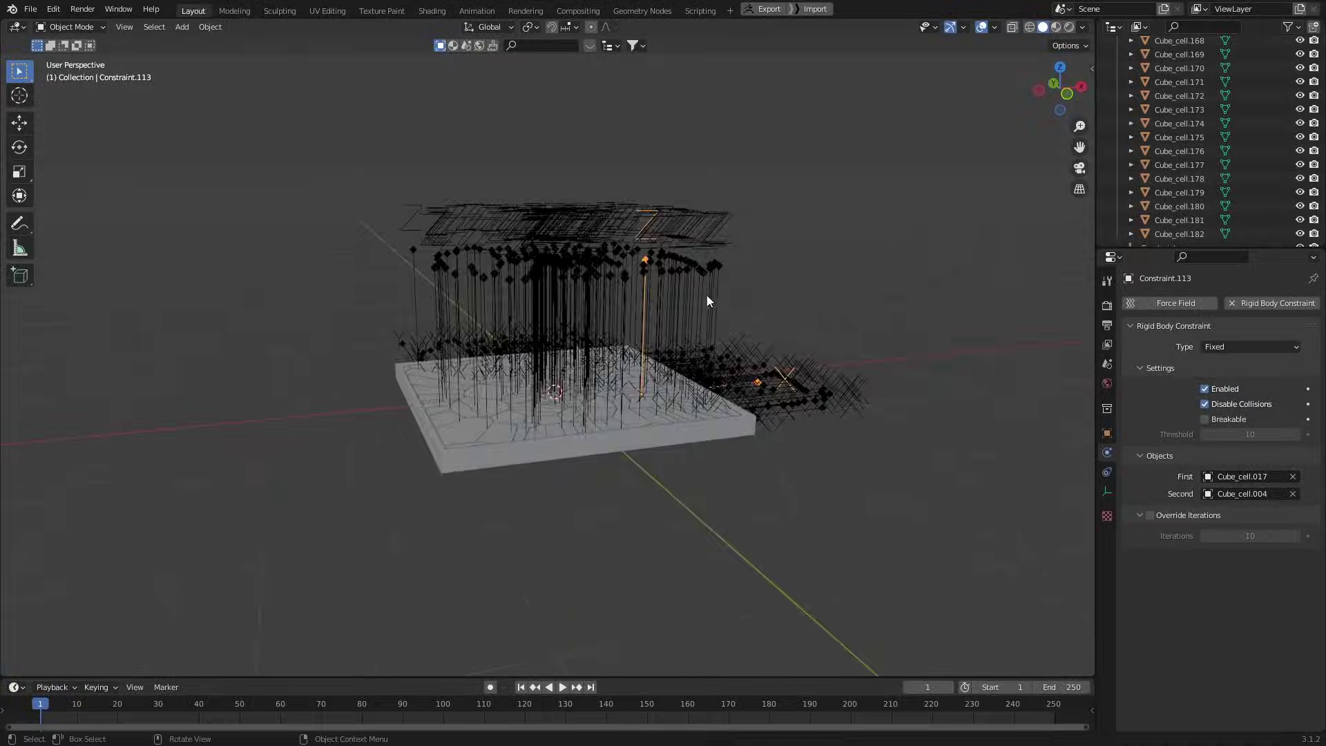
middle_click_drag(686, 268, 534, 236)
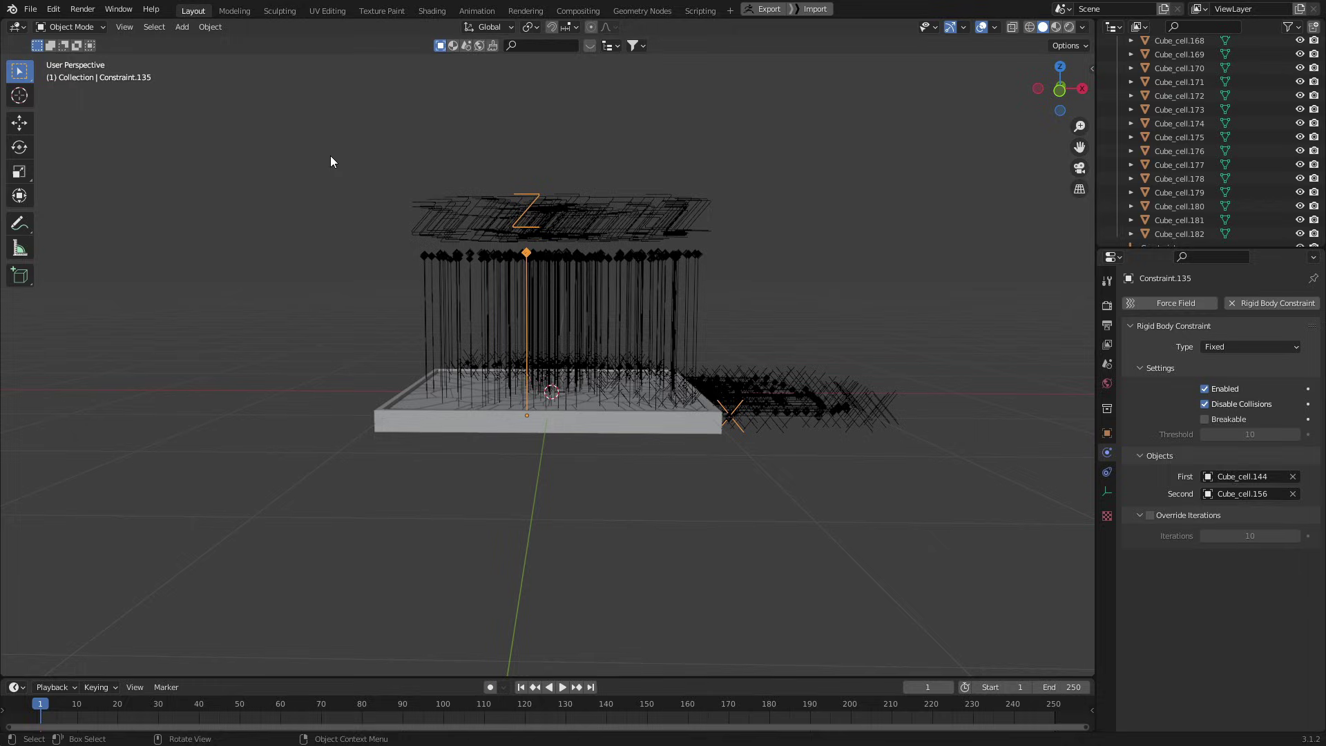
left_click_drag(330, 157, 823, 302)
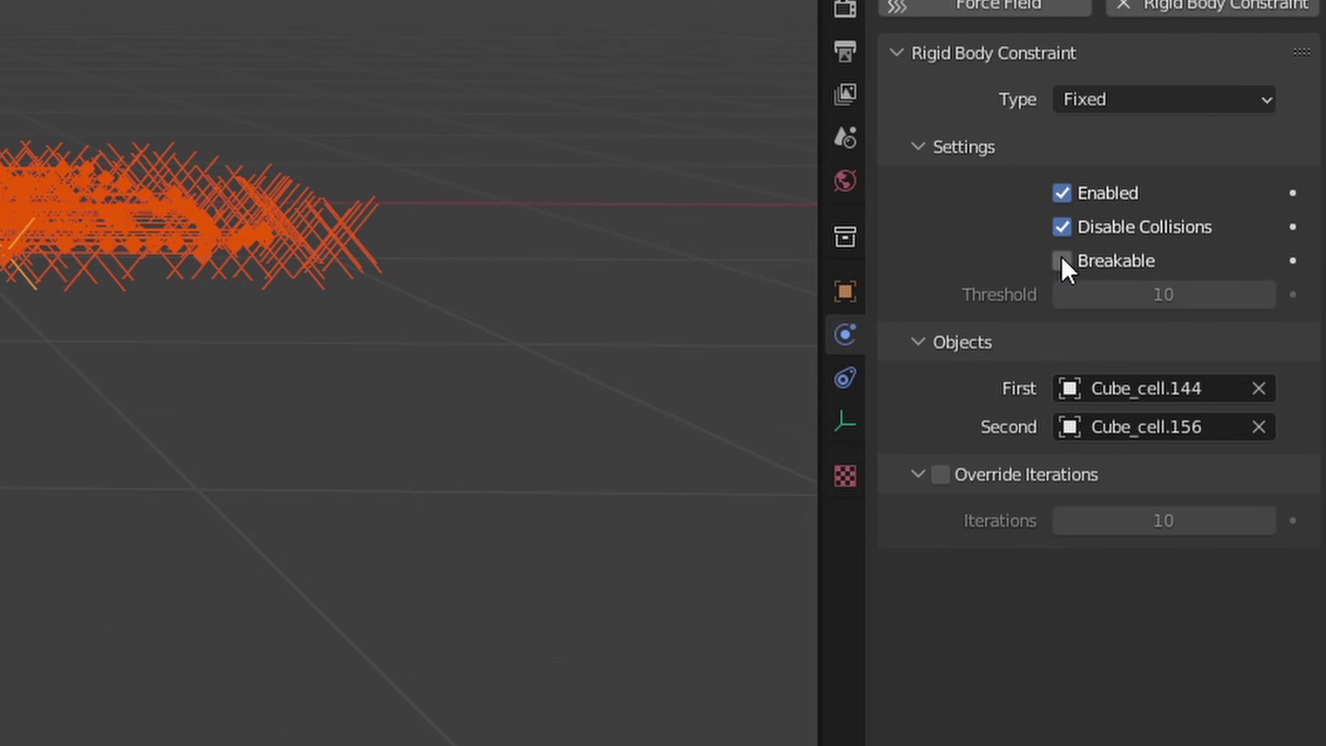
left_click(1204, 419)
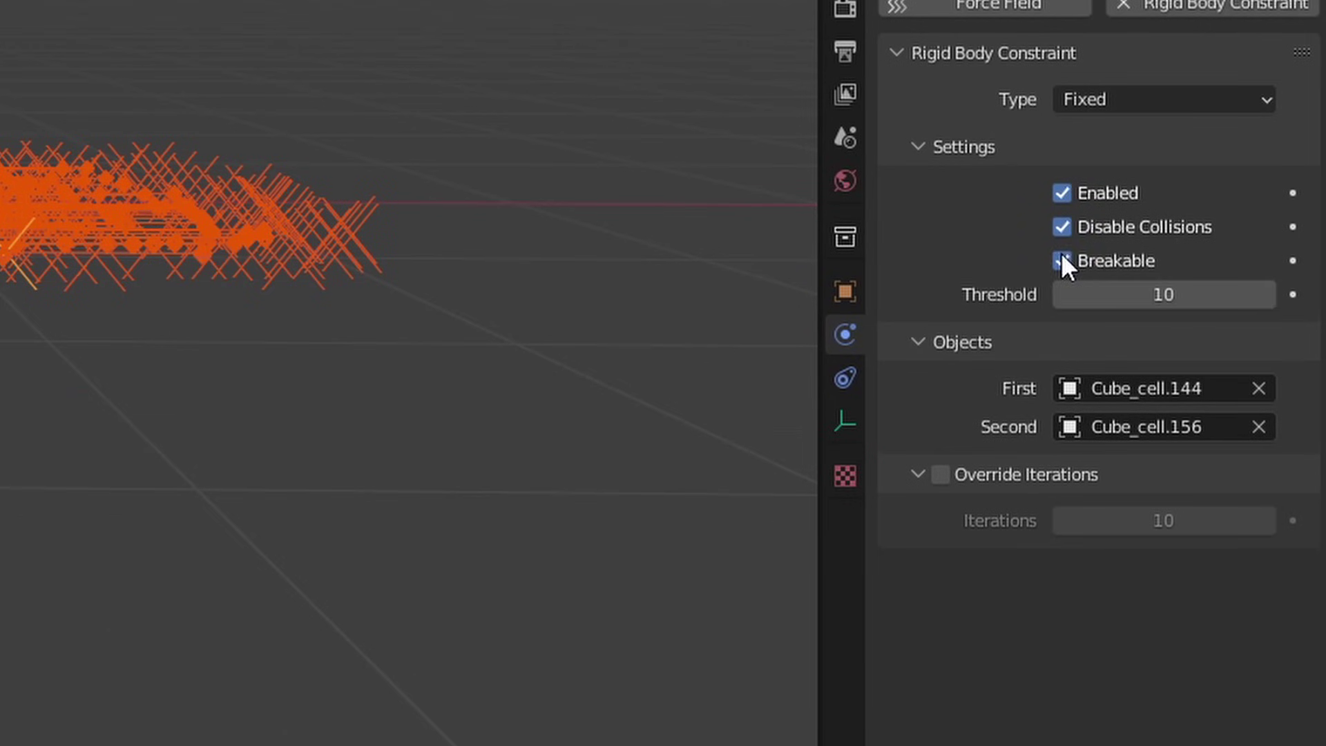
right_click(1142, 260)
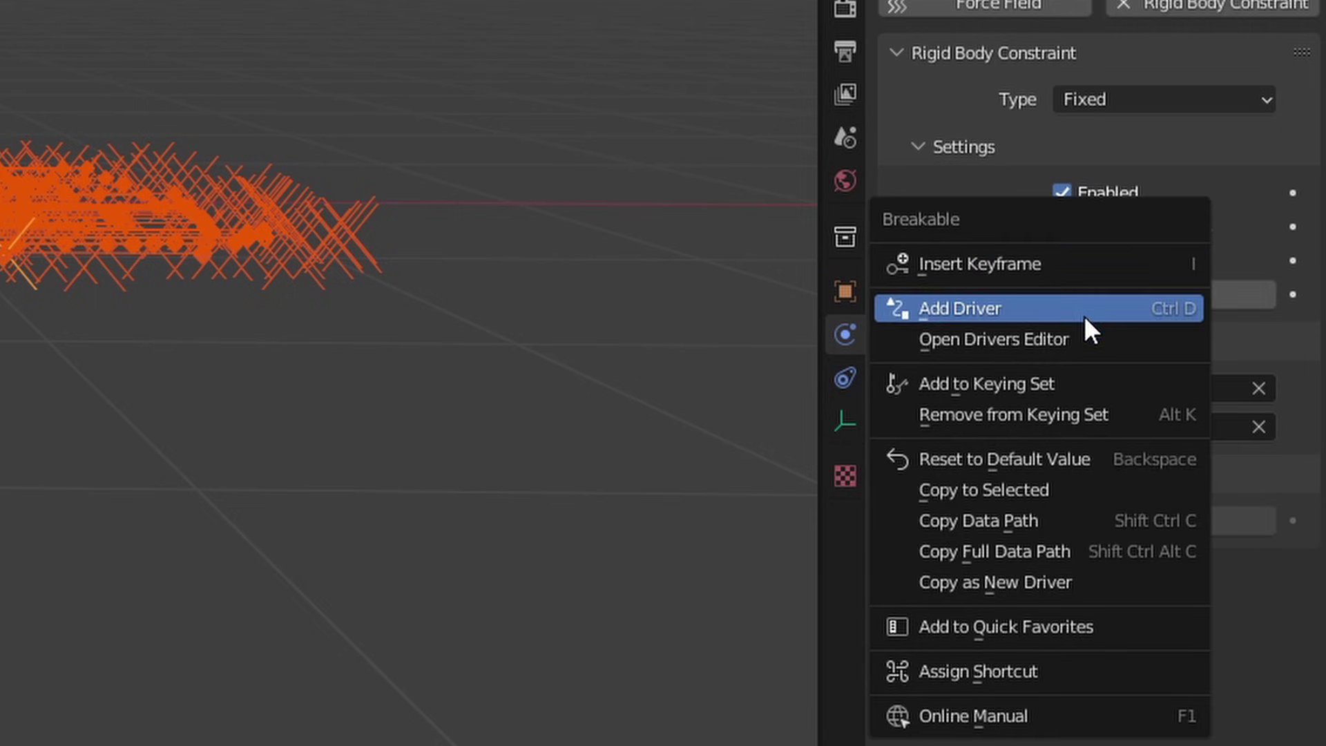
left_click(1062, 492)
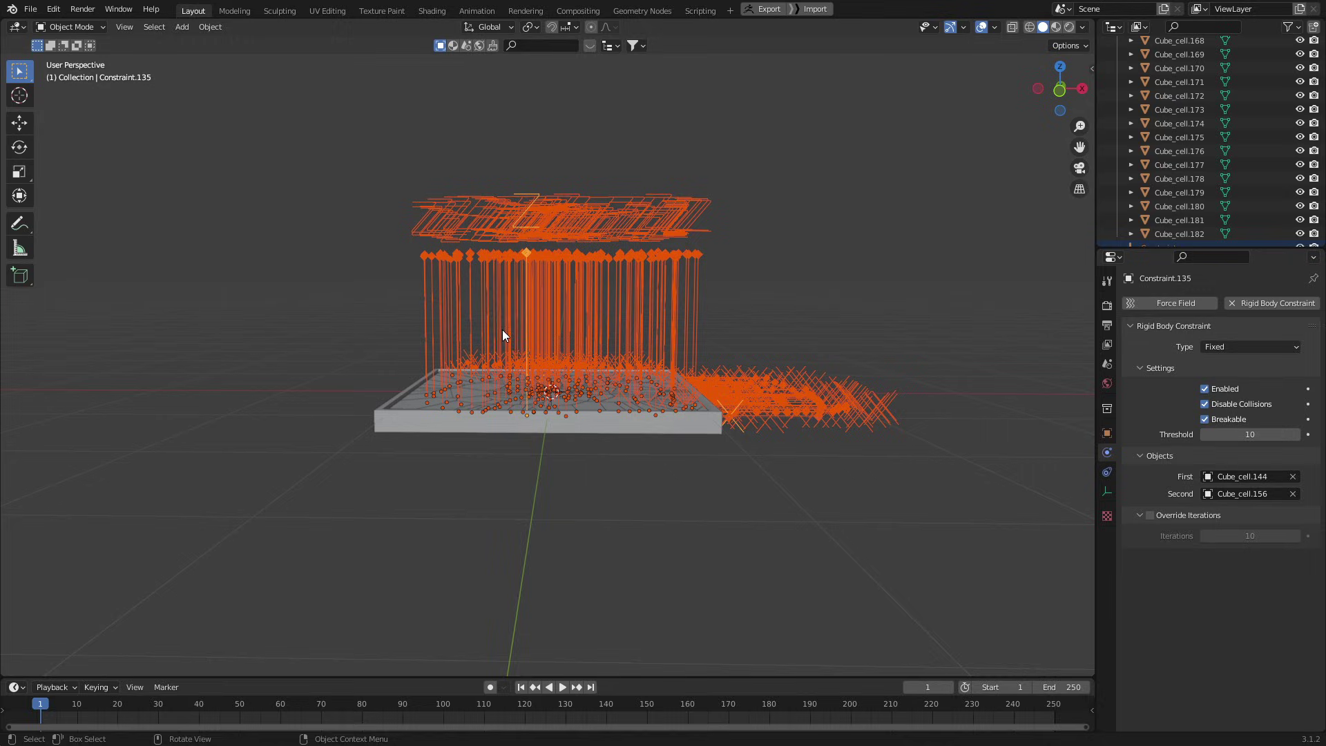
Step: Test the breakable constraints in playback, then add a torus with 1 m major radius
middle_click_drag(601, 355, 626, 368)
key("space")
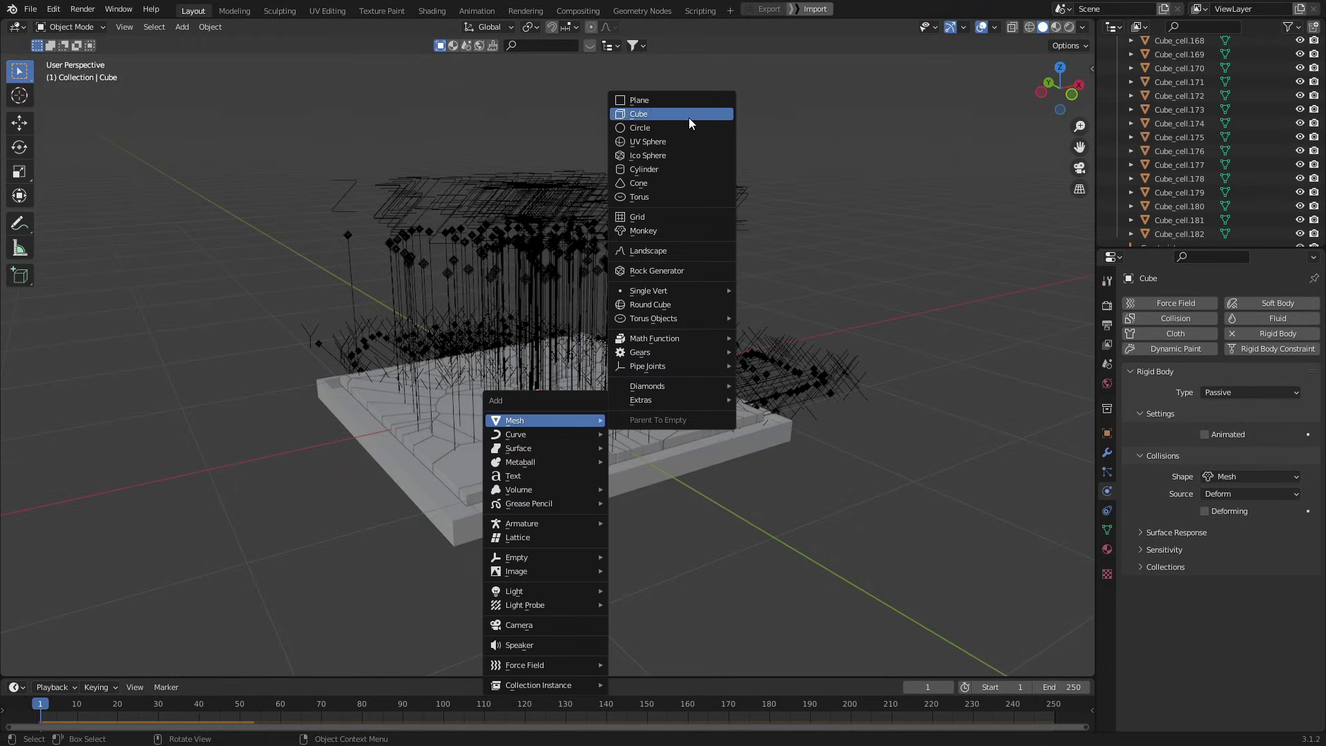
left_click(648, 197)
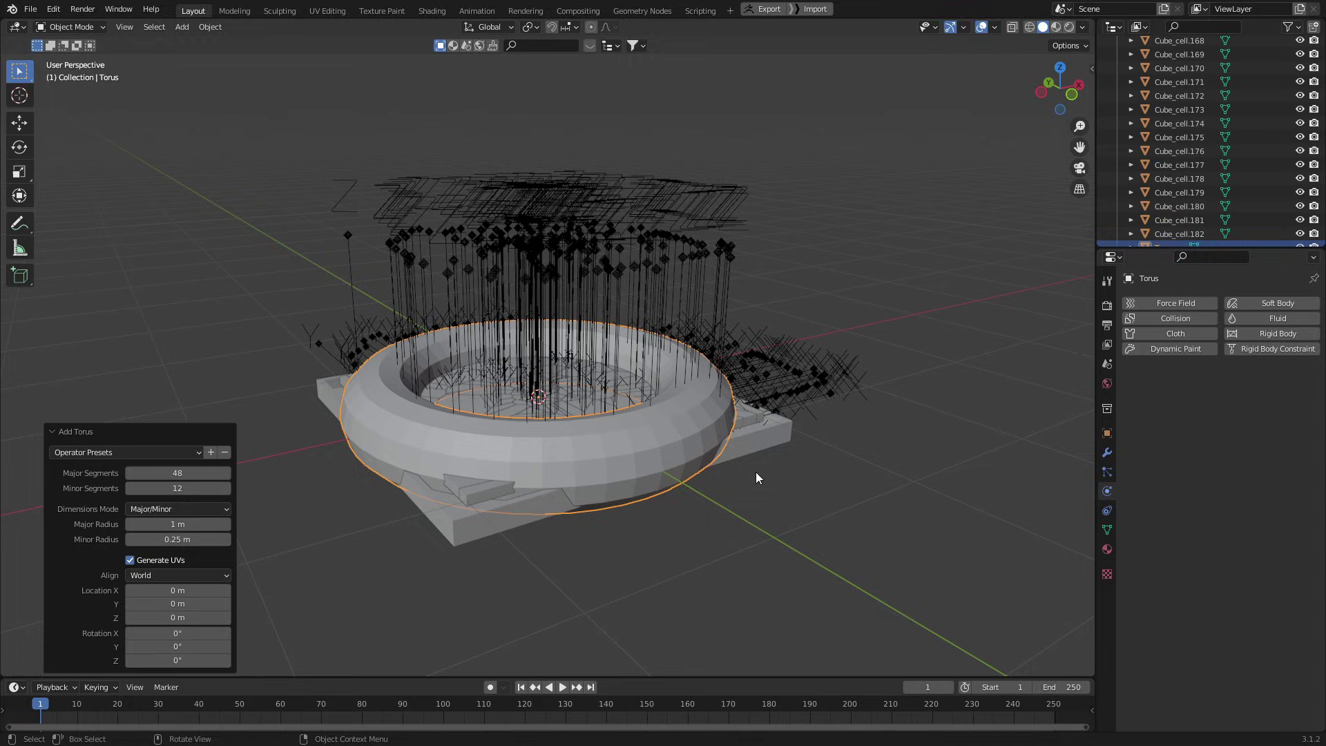
Step: Raise the torus along Z to sit above the tray
key("g")
key("z")
left_click(769, 196)
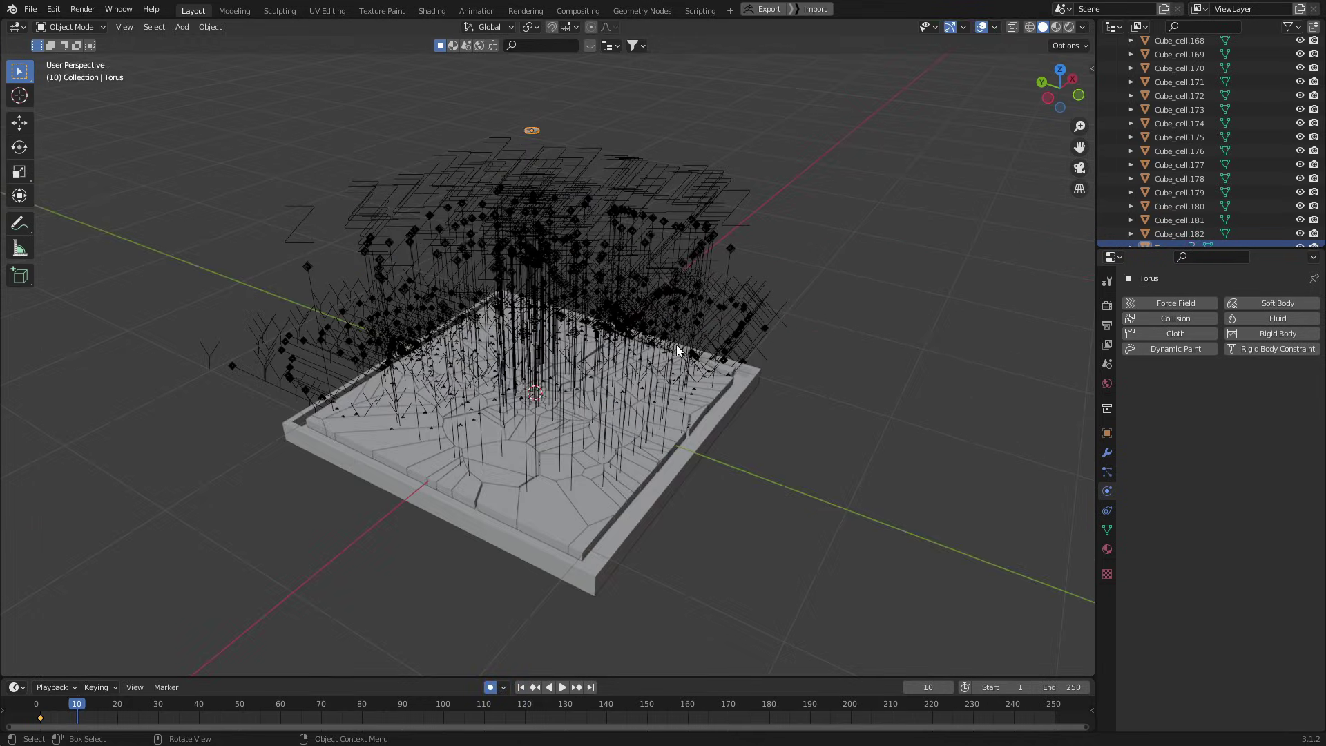
key("g")
key("z")
left_click(767, 544)
middle_click_drag(768, 544, 656, 505)
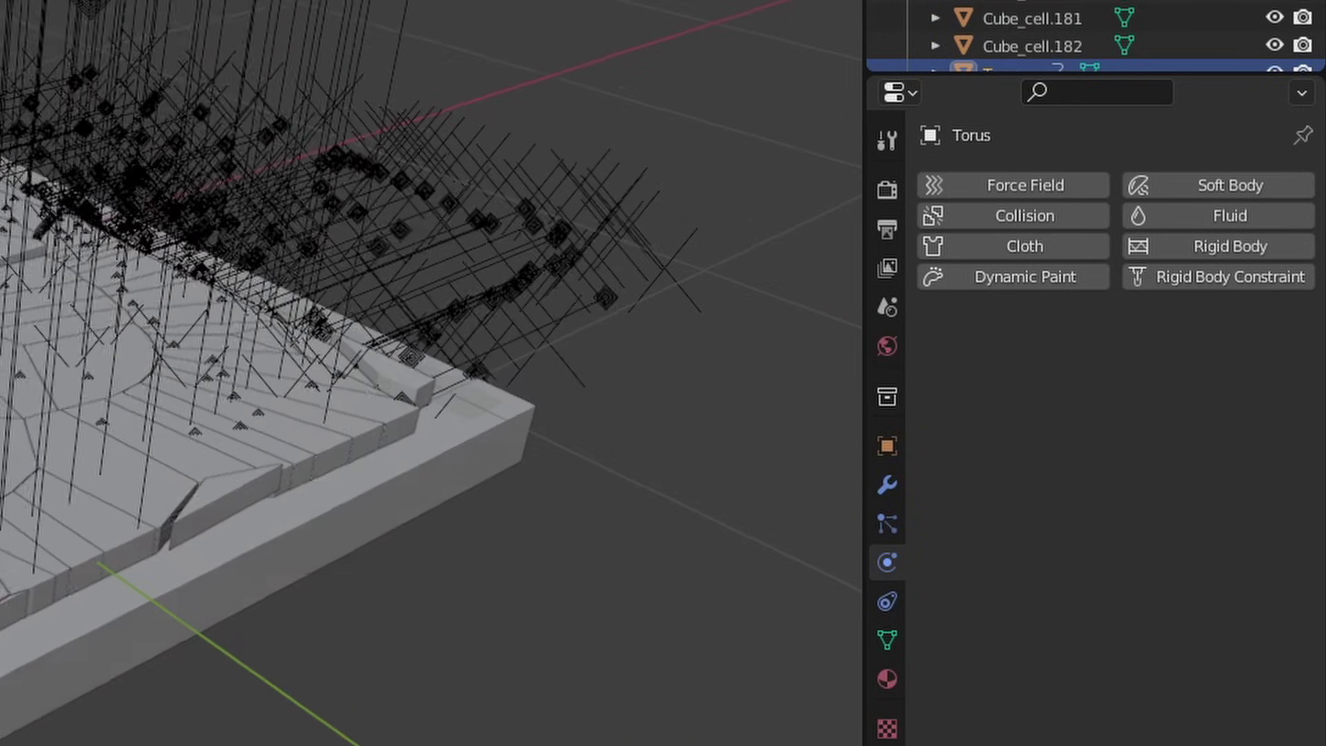
Step: Make the torus an Active, Animated rigid body and play the fracture simulation
left_click(1248, 251)
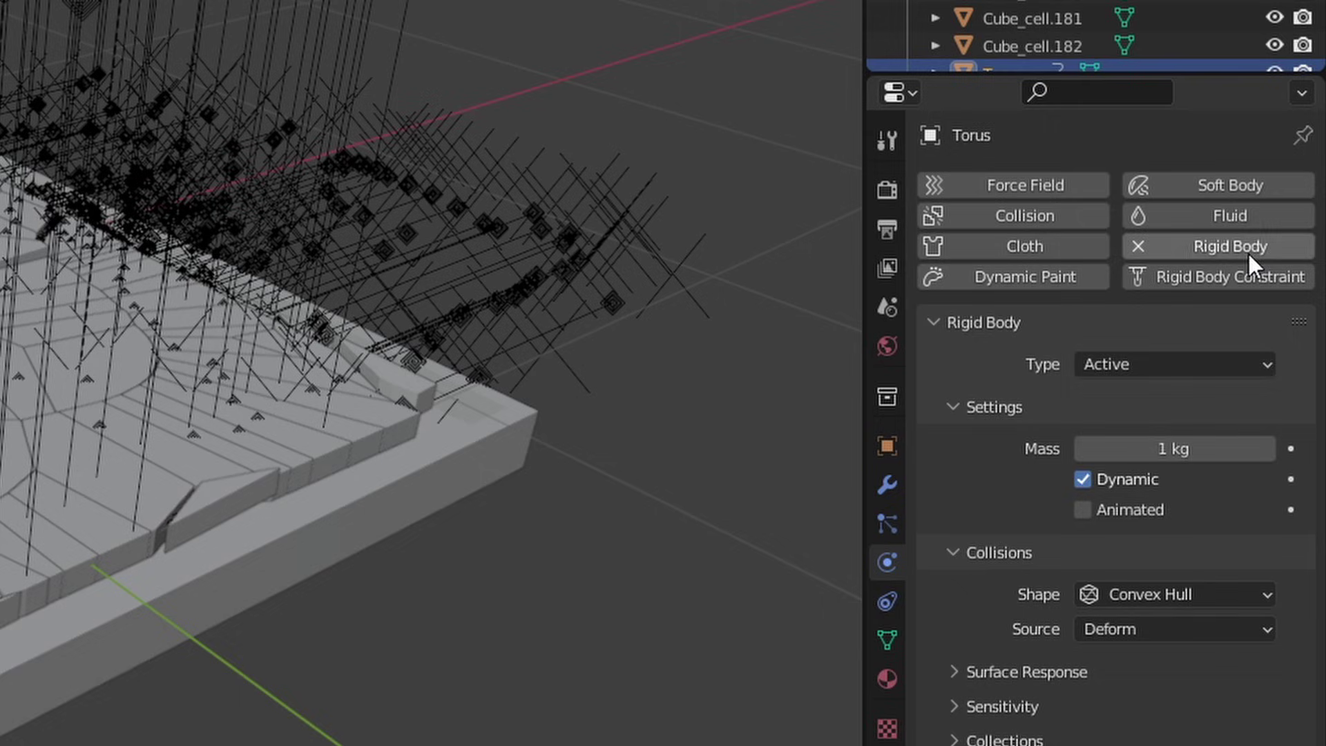
left_click(1084, 512)
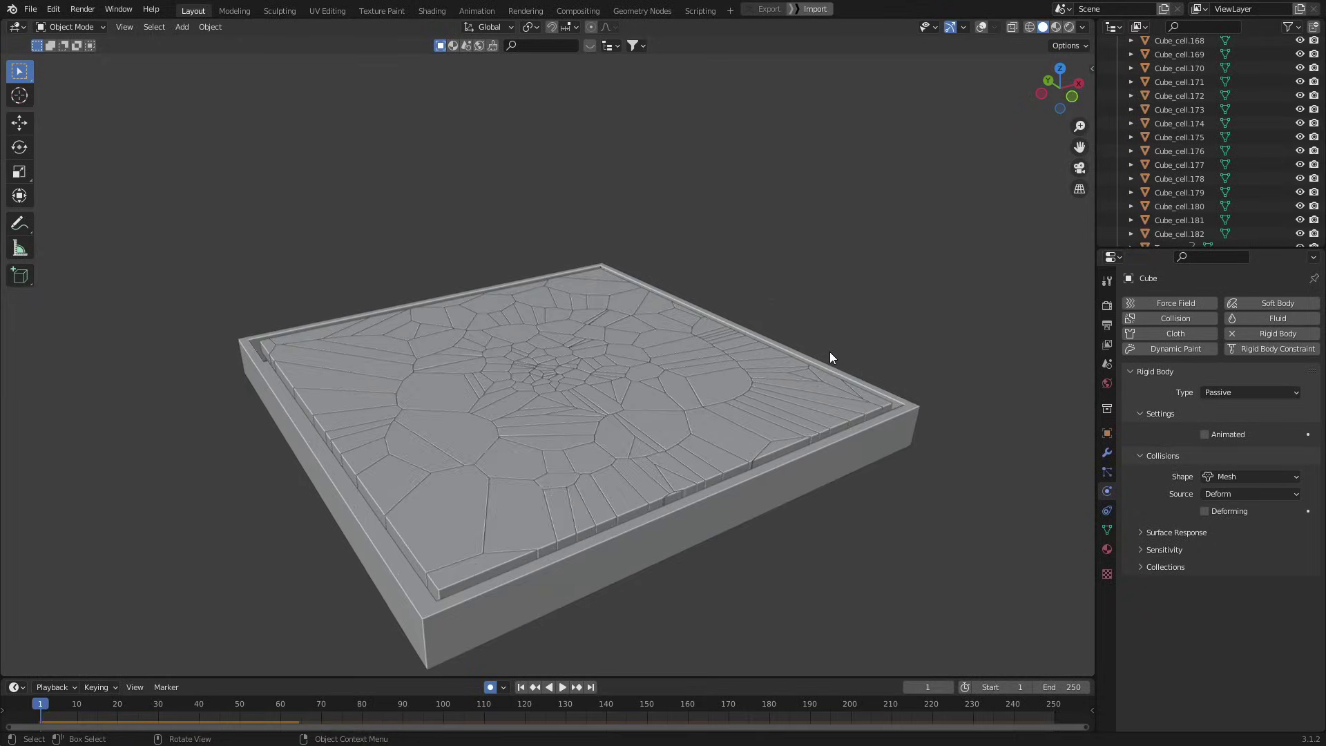
key("space")
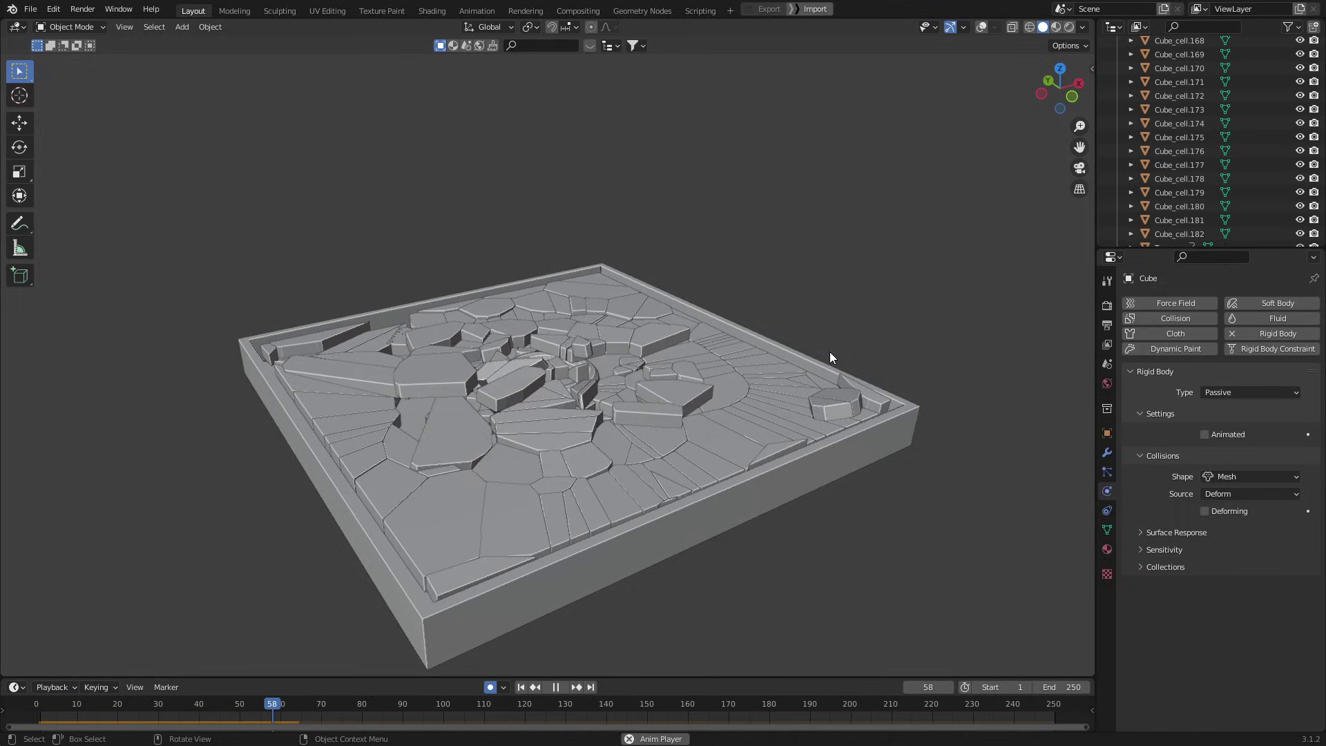
Step: Stop playback and bake all rigid body dynamics from the Rigid Body World cache, 70 frames
key("space")
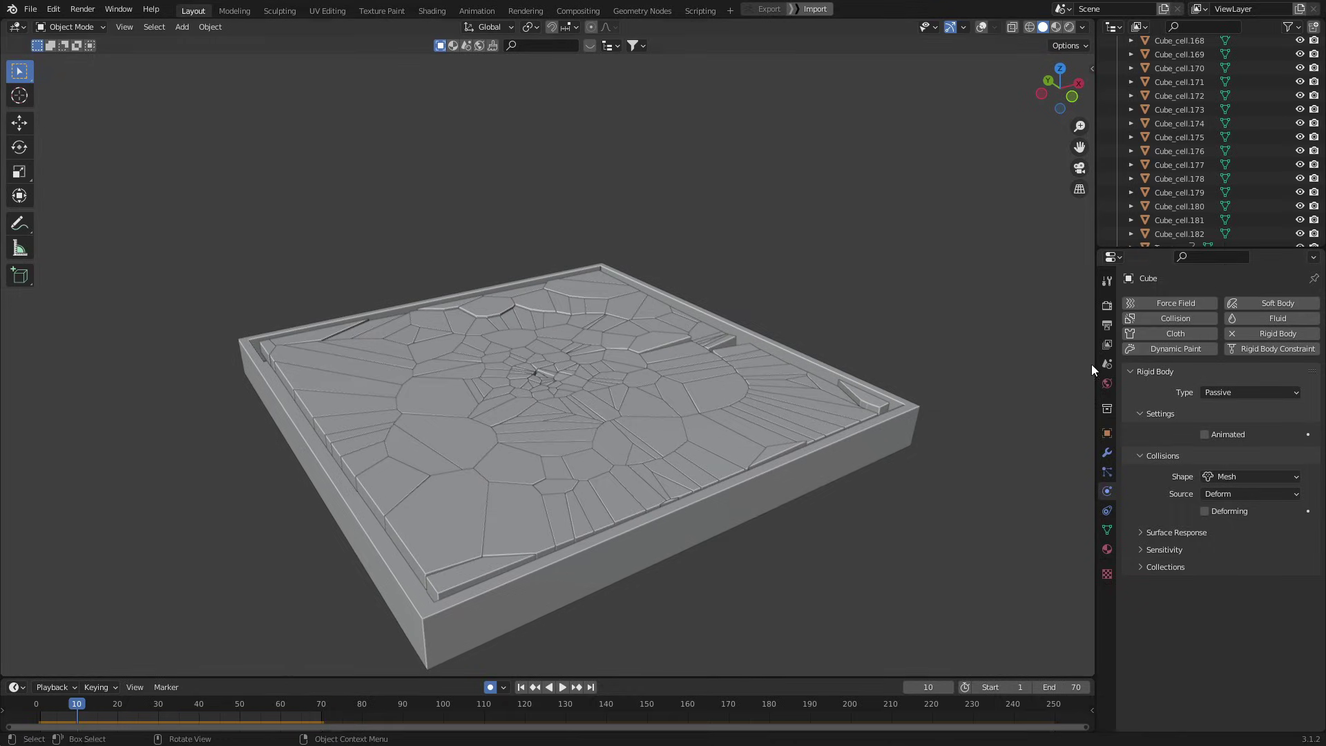
left_click(1105, 363)
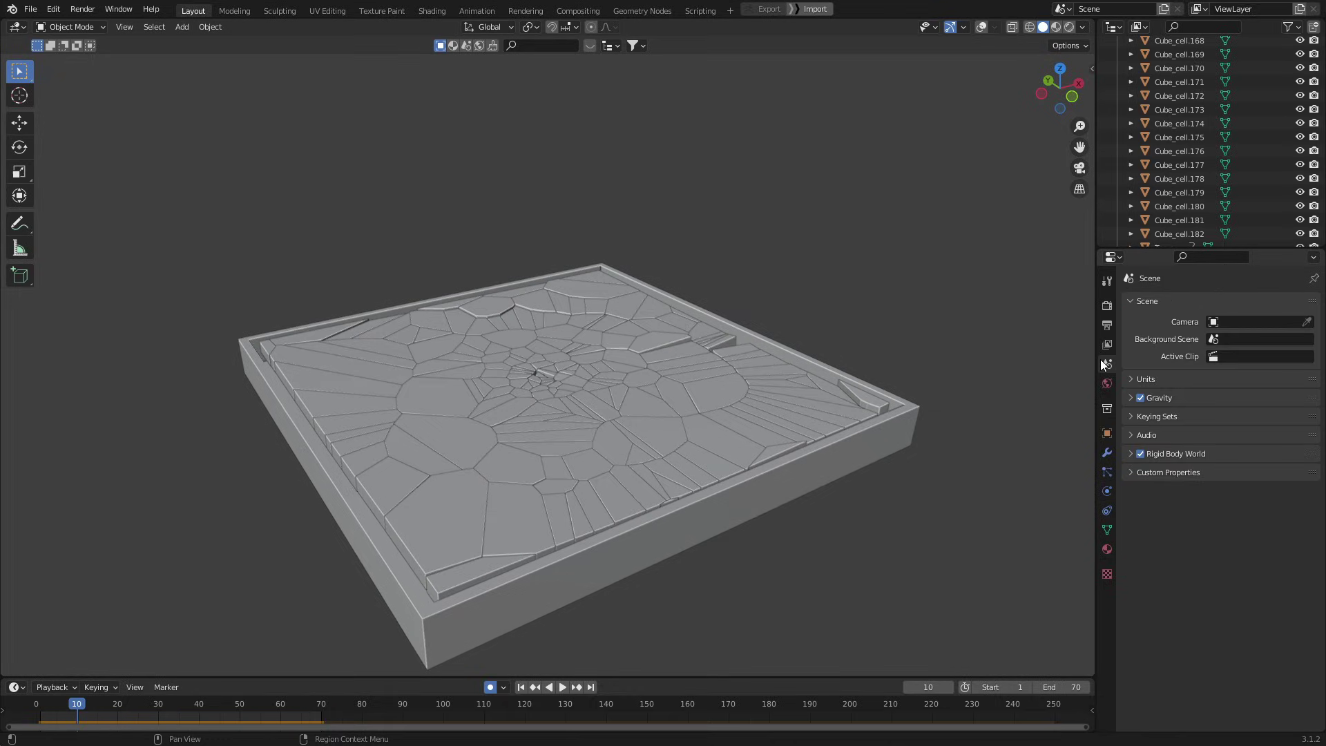
left_click(1191, 459)
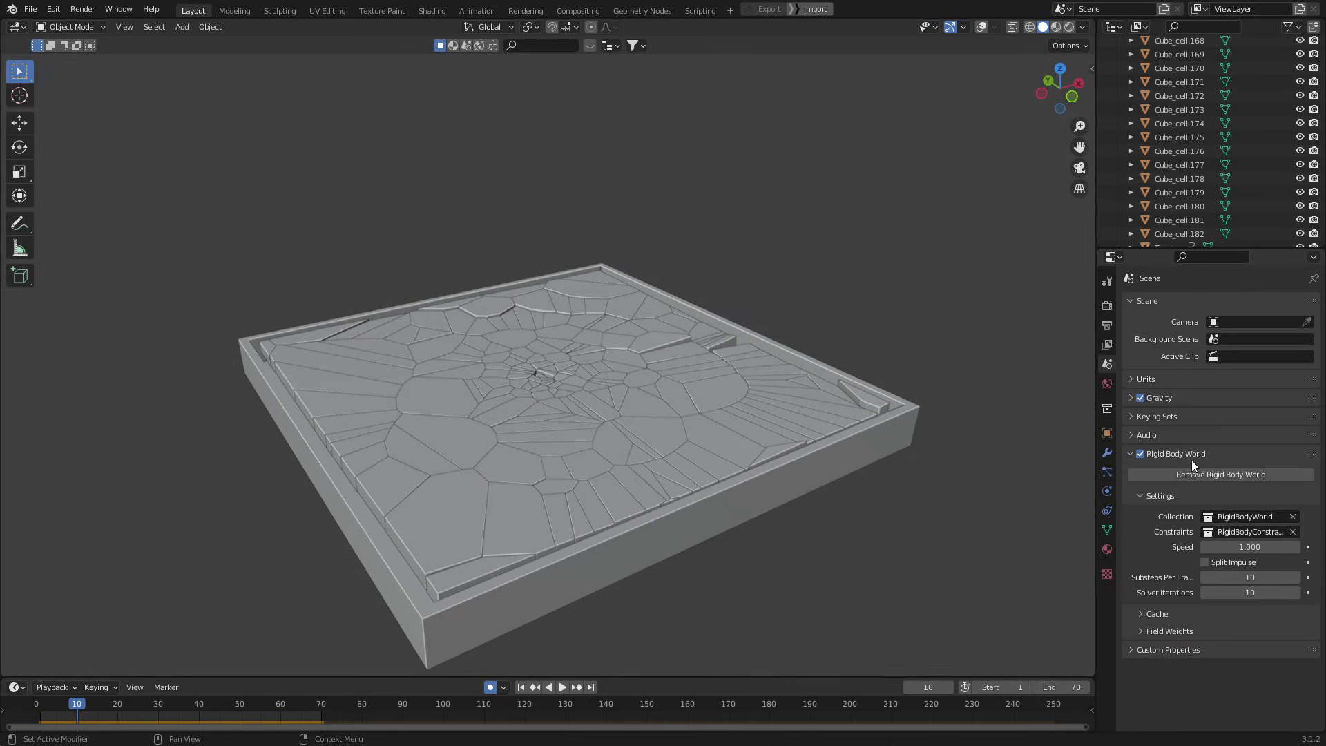
left_click(1154, 615)
scroll(1236, 643, "down", 3)
left_click(1245, 654)
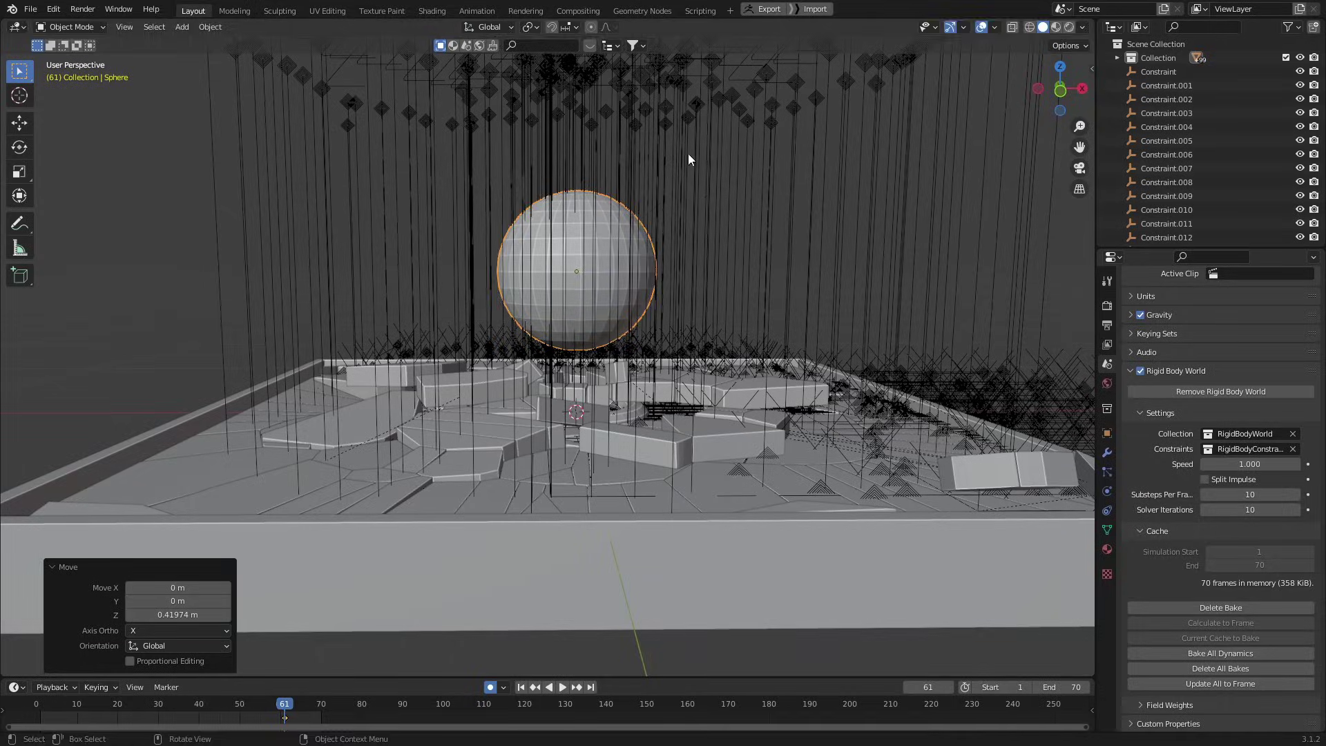
Step: Flatten the sphere along Z and lower its vertices 0.482 m into the tray's centre
key("s")
key("z")
left_click(623, 232)
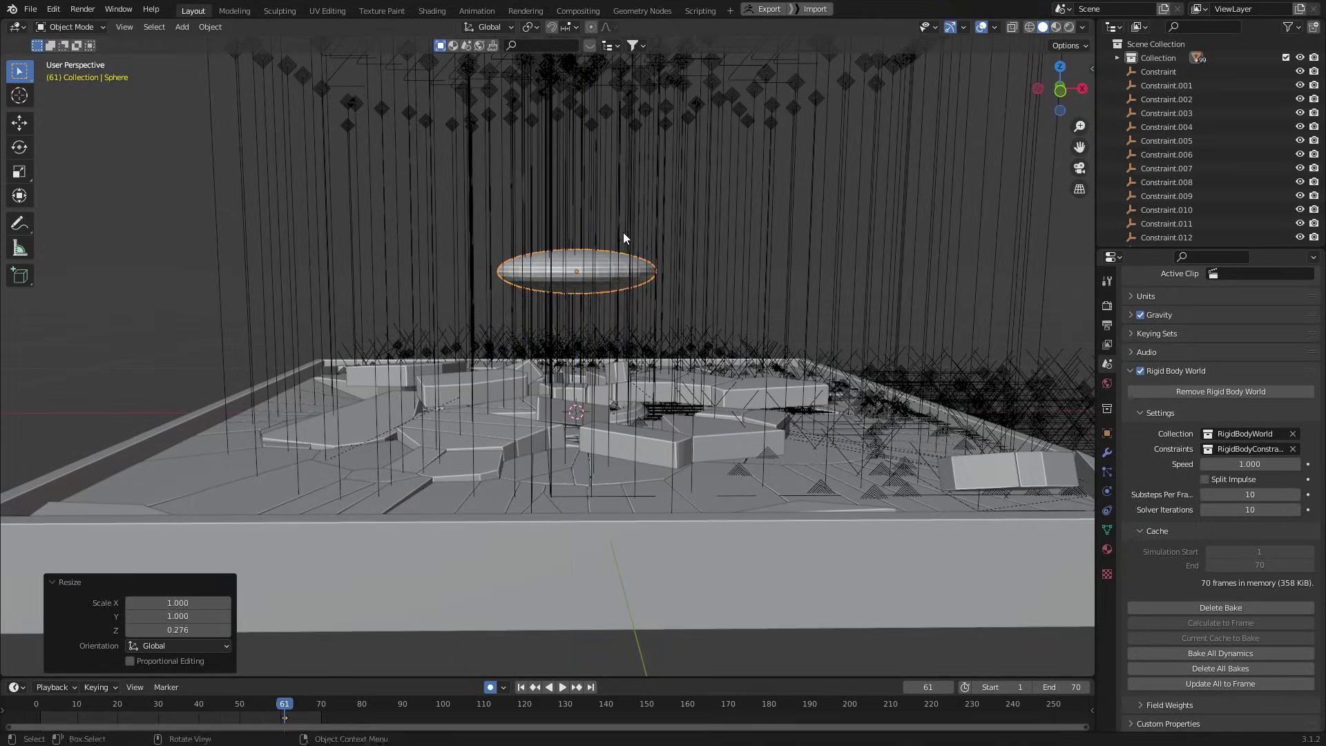
key("Tab")
key("KP_1")
key("alt+z")
left_click_drag(348, 341, 826, 213)
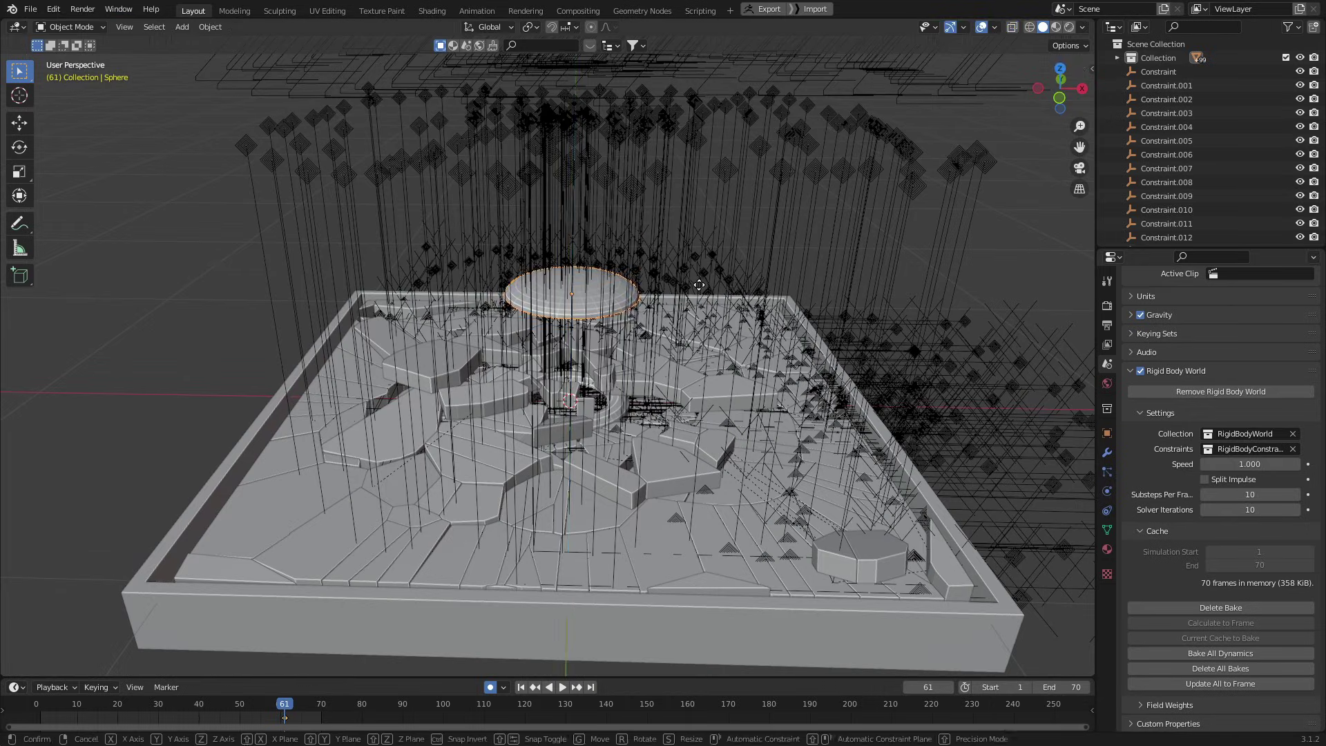
key("g")
key("z")
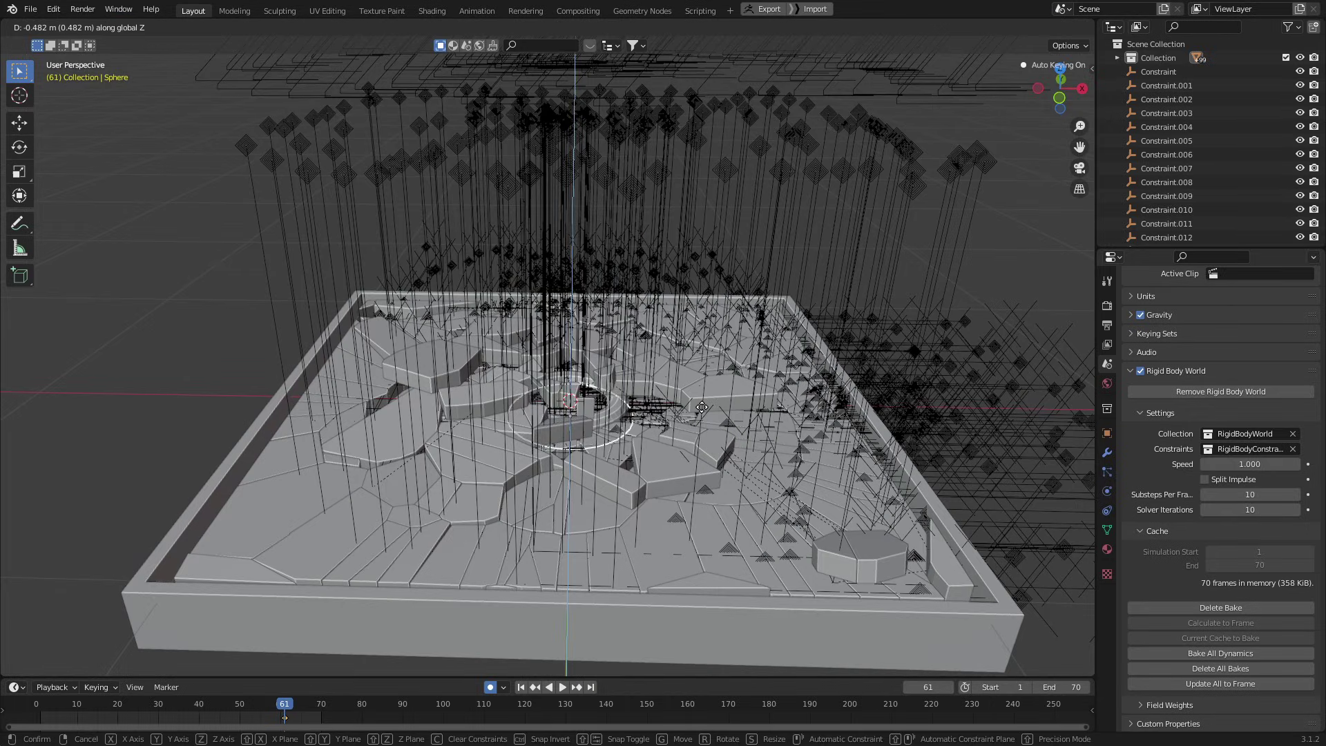
left_click(702, 407)
Step: Apply the disc's location, rotation and scale transforms
key("ctrl+a")
left_click(702, 407)
scroll(623, 456, "up", 3)
middle_click_drag(623, 456, 578, 420)
scroll(578, 420, "up", 2)
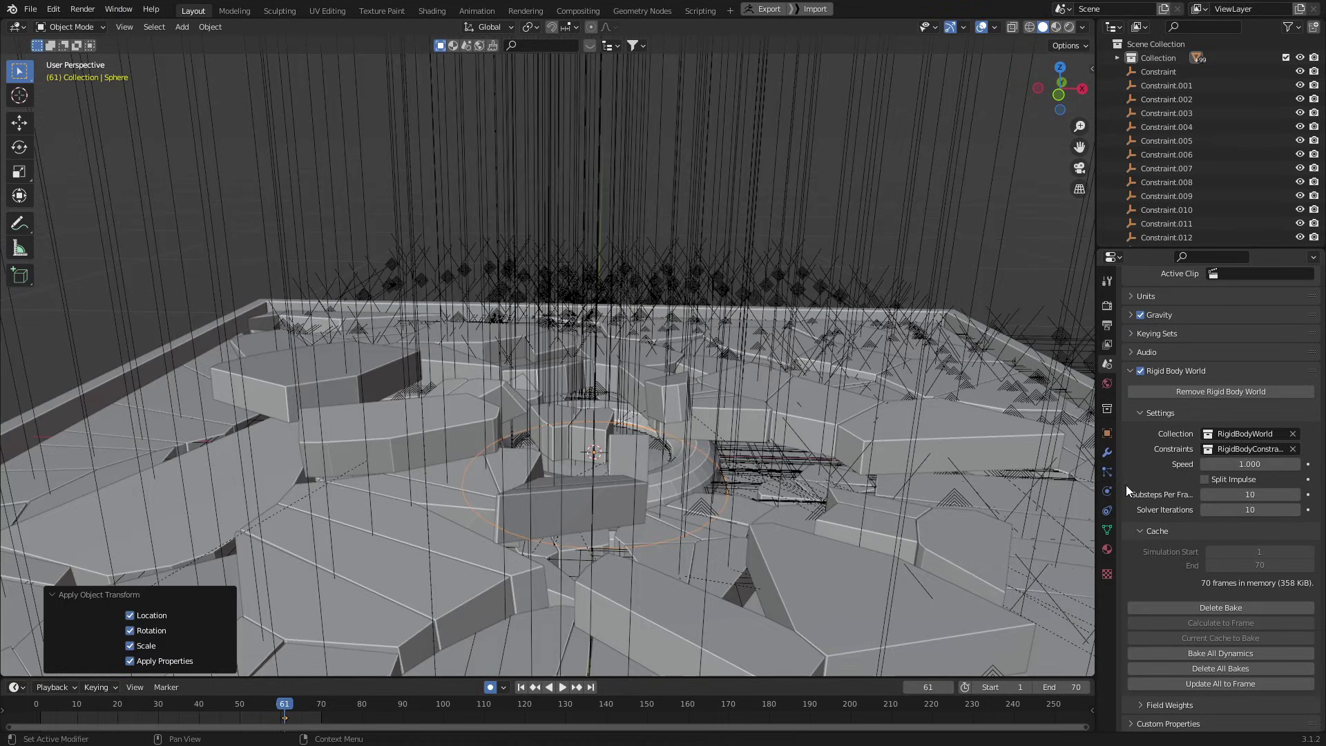
left_click(1107, 472)
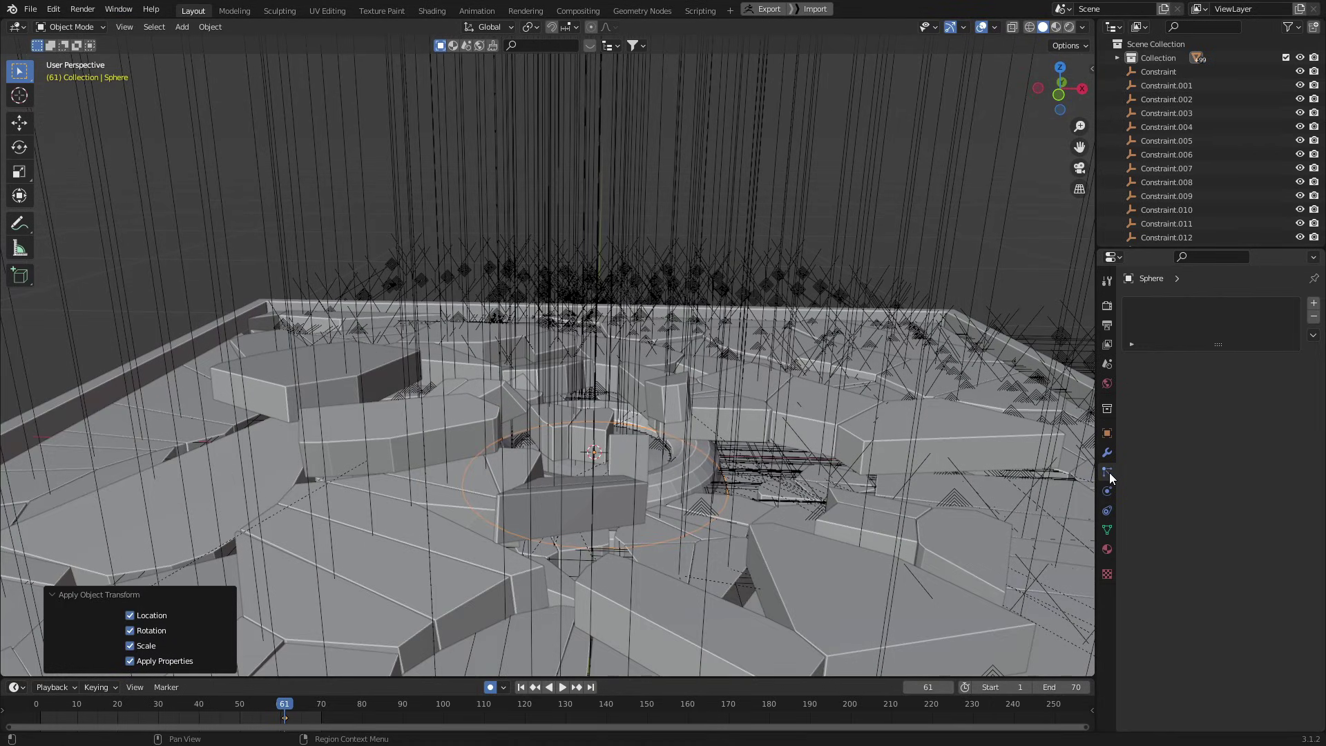
Step: Add a particle system to the disc emitting over frames 11–12 with 6 m/s normal velocity
left_click(1314, 305)
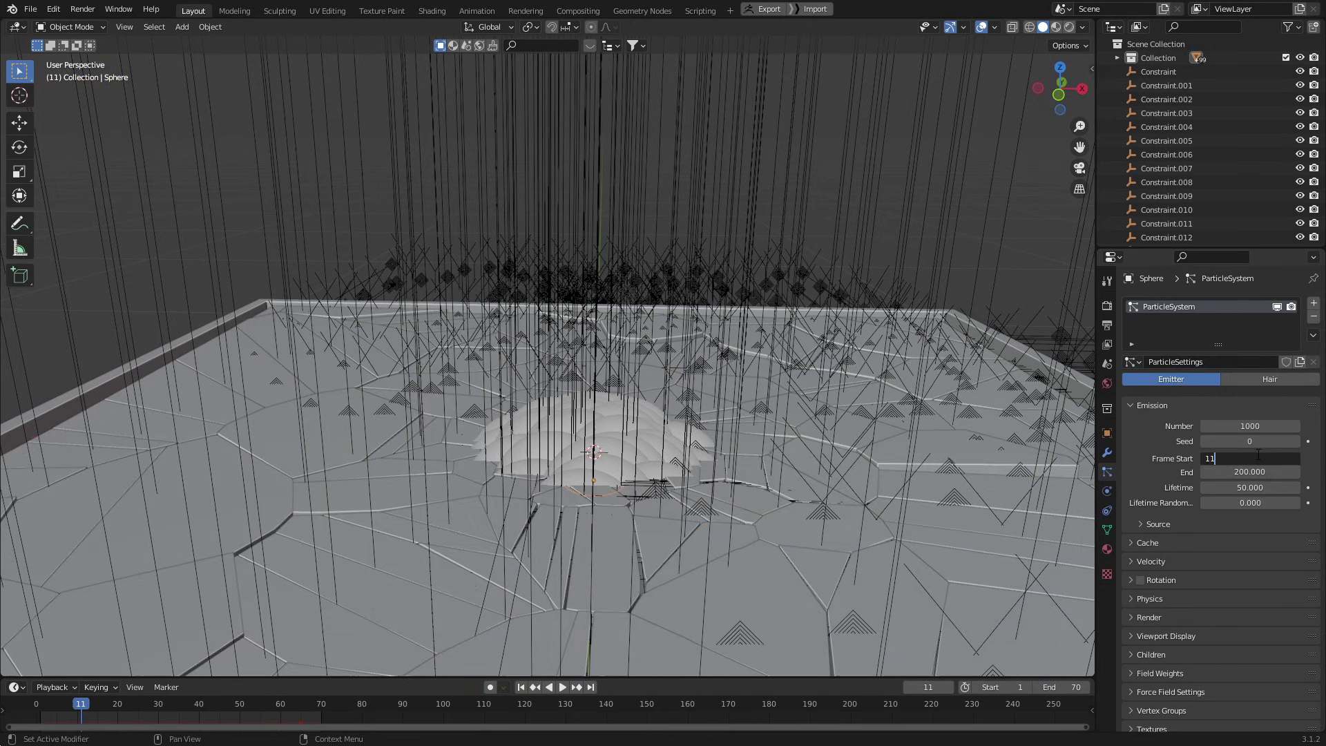
key("Return")
left_click(1237, 472)
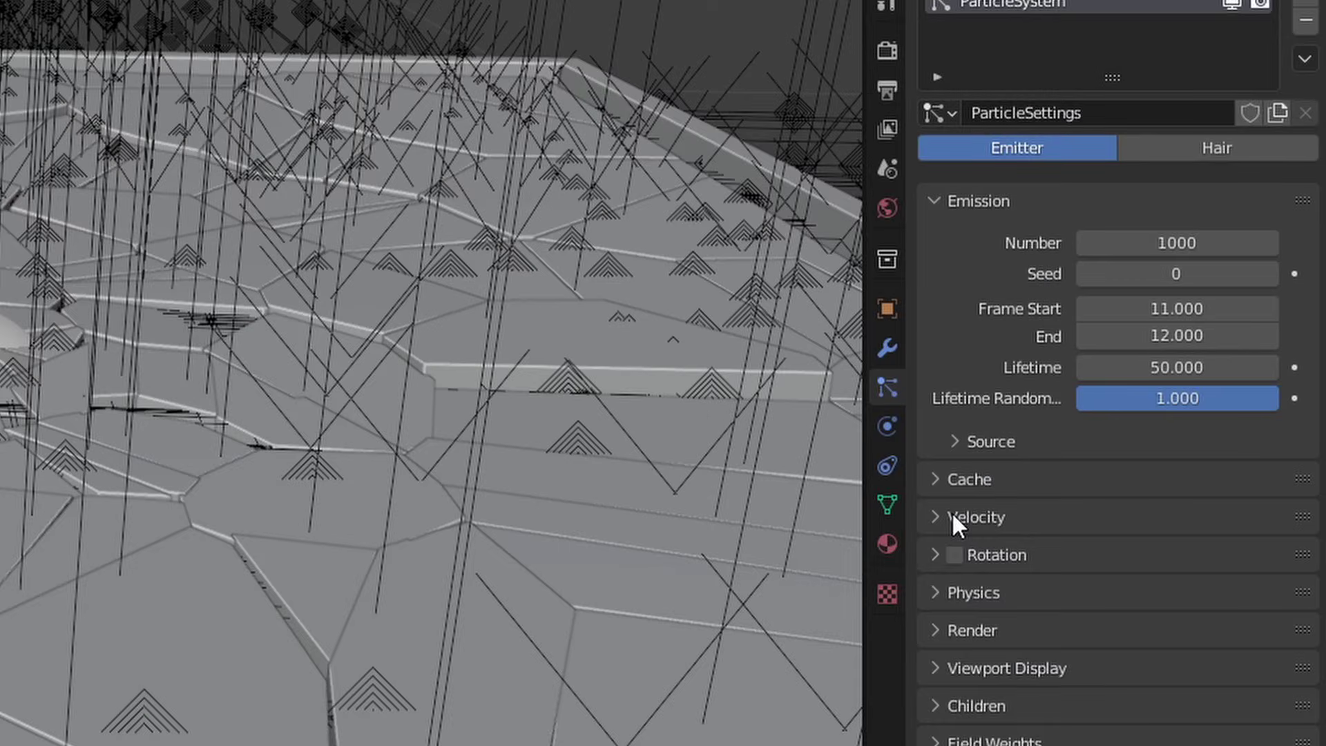
left_click(952, 516)
Step: Enable dynamic particle rotation and set the angular velocity amount to 2.3
scroll(976, 415, "down", 4)
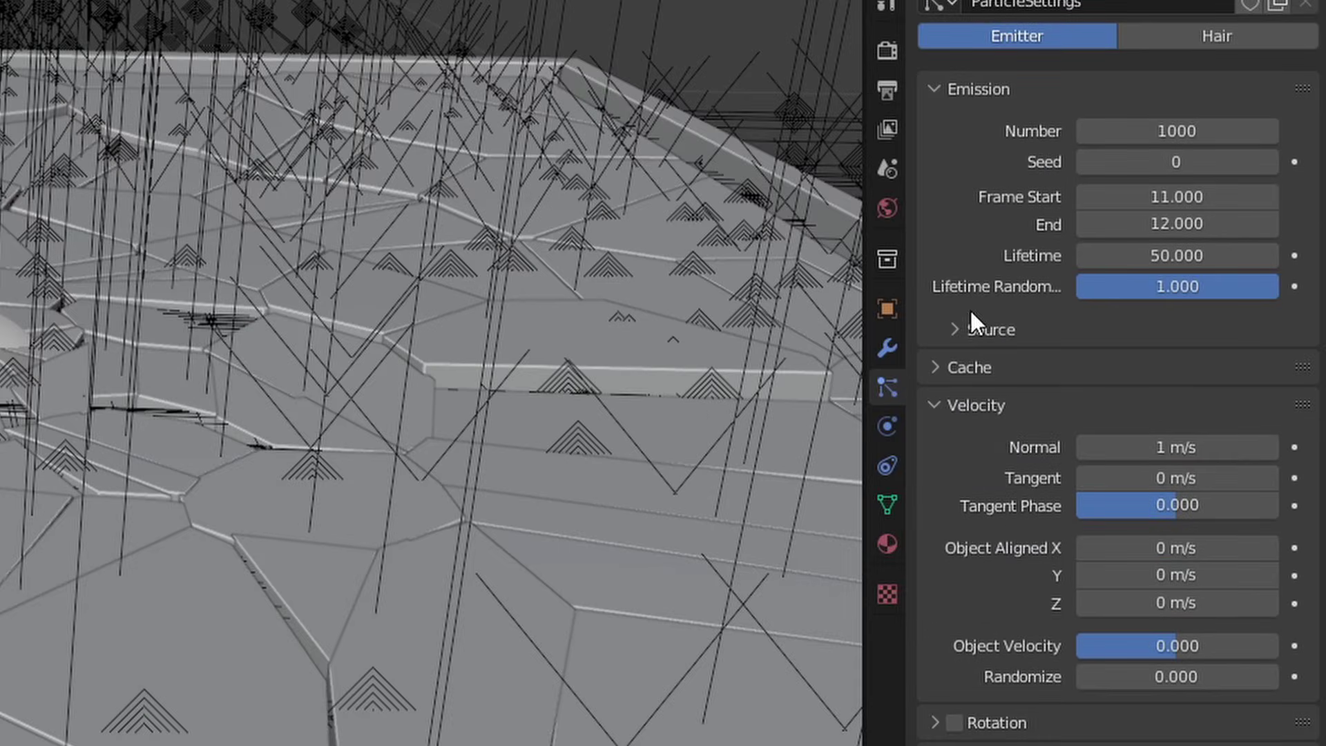
left_click(1182, 442)
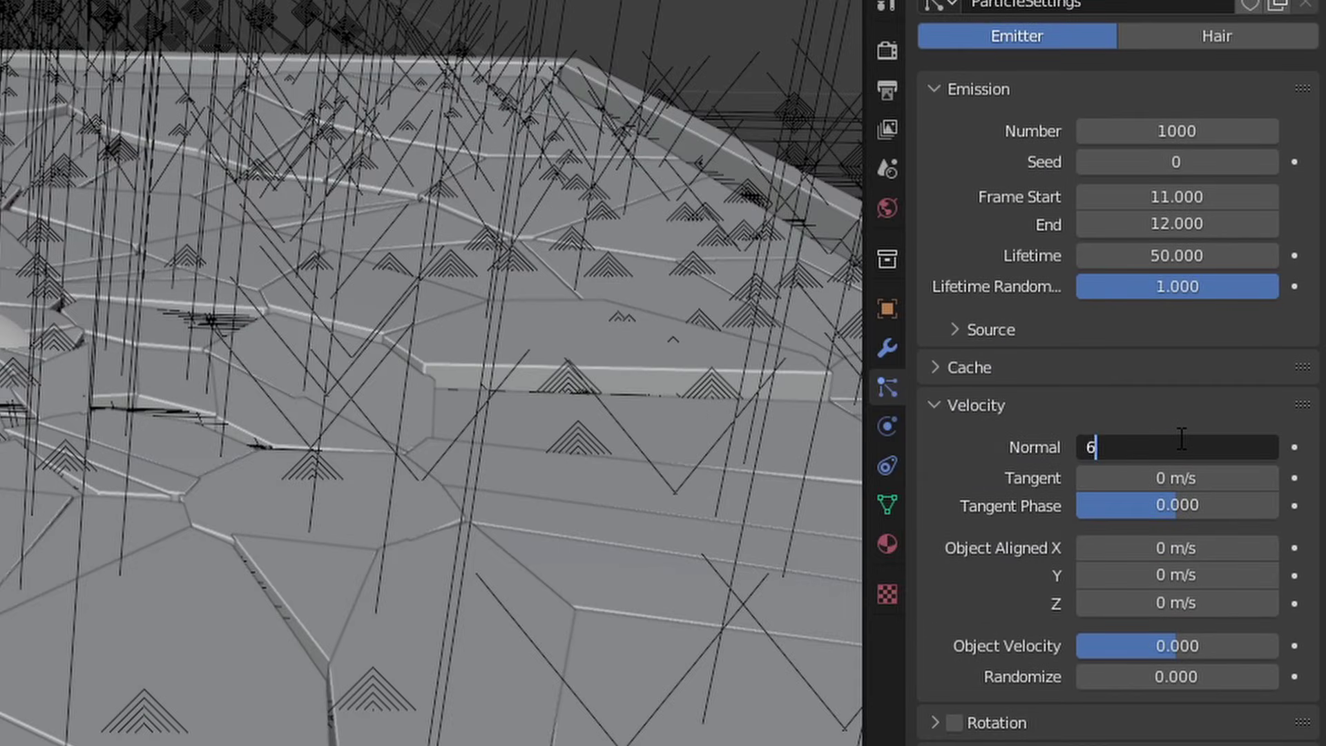
key("Return")
scroll(953, 553, "down", 6)
left_click(954, 552)
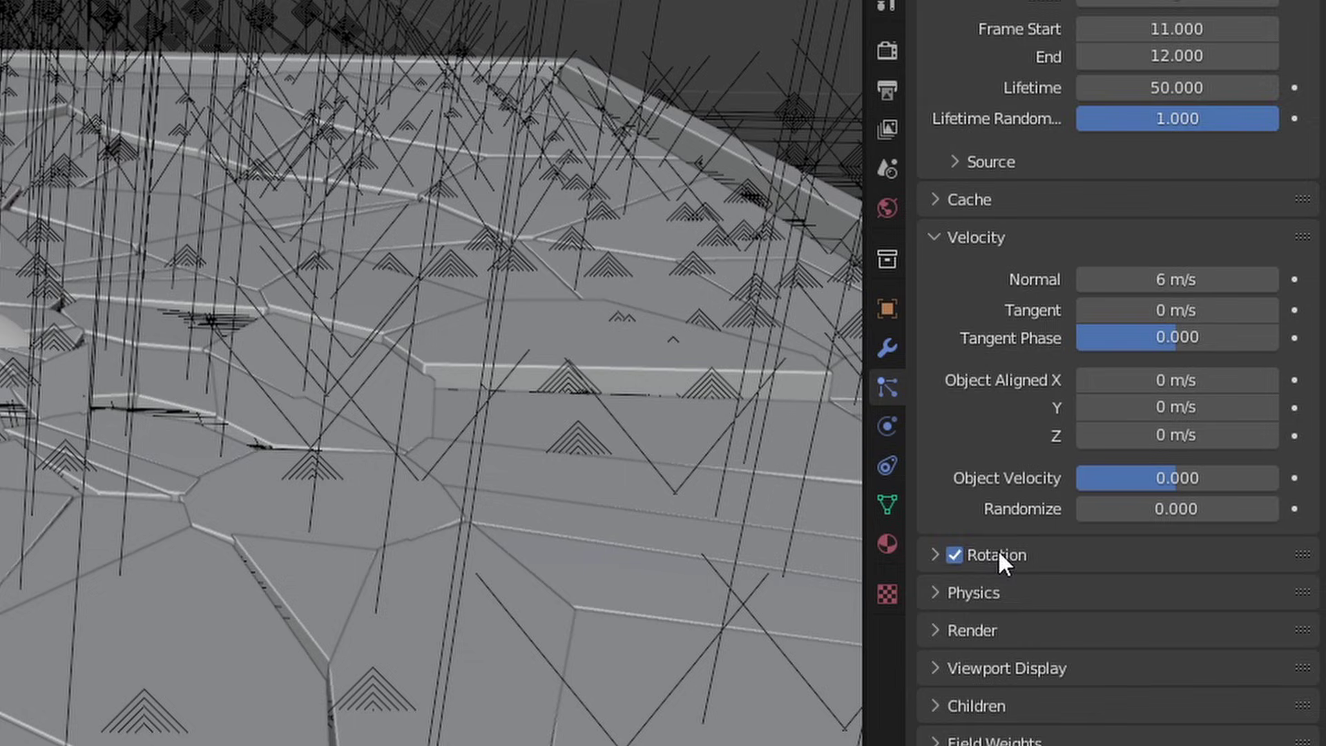
left_click(997, 551)
scroll(1036, 580, "down", 4)
left_click(1084, 618)
left_click(1050, 661)
scroll(1047, 651, "down", 4)
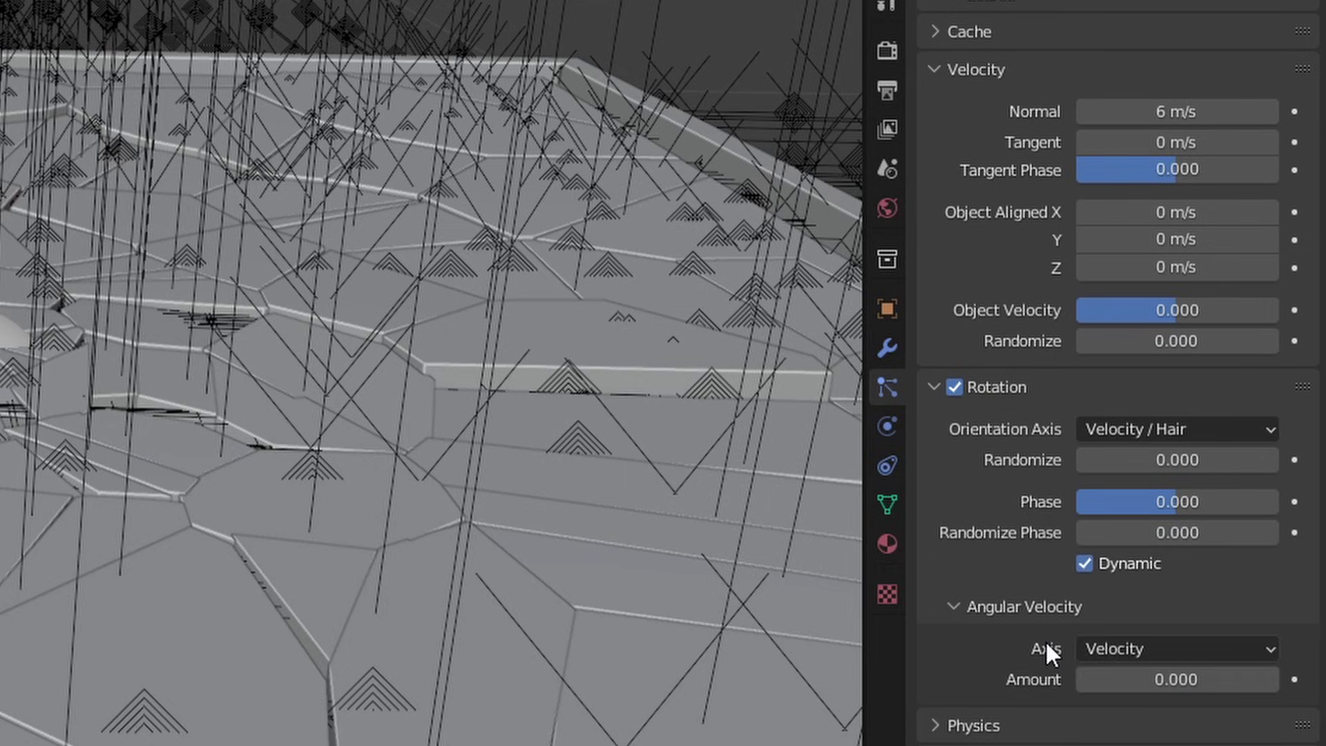
left_click_drag(1174, 624, 1206, 623)
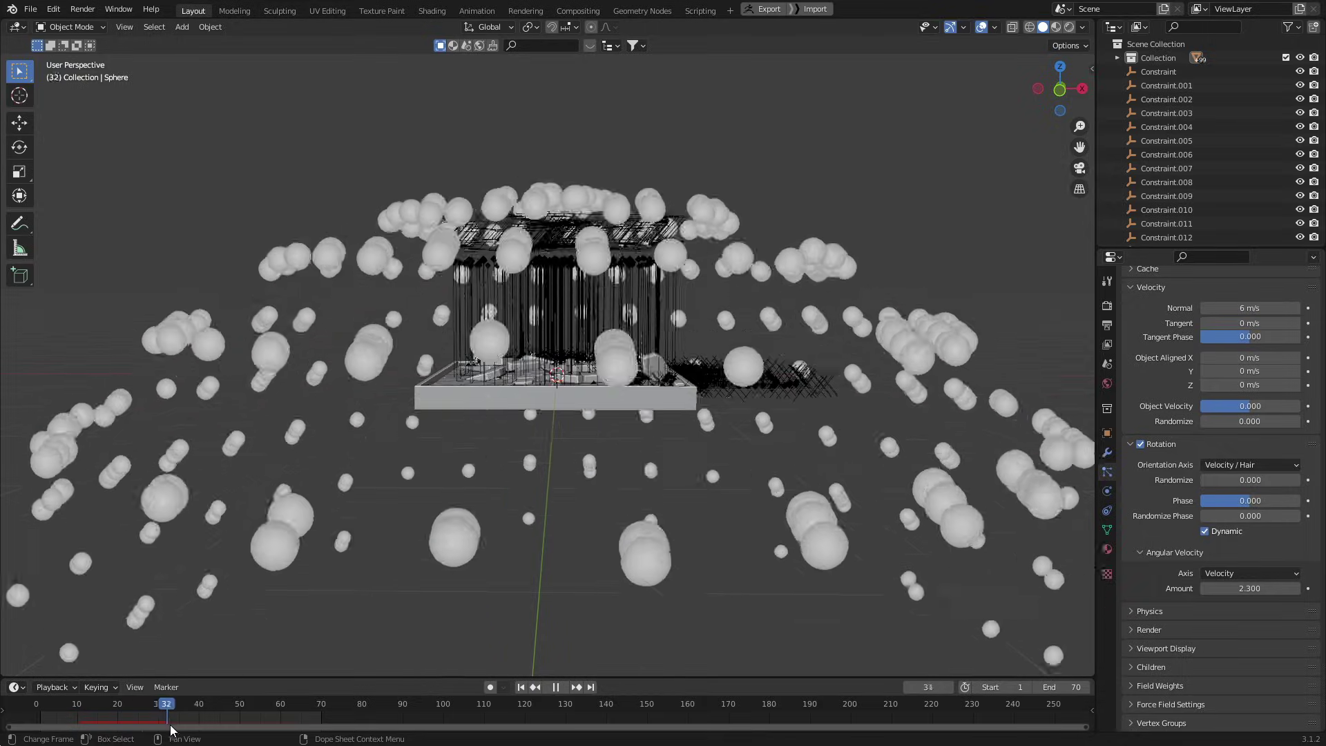
Step: Return to frame 10 and create a new collection named 'Particles'
left_click_drag(170, 730, 77, 719)
key("c")
double_click(1172, 71)
type("Pa")
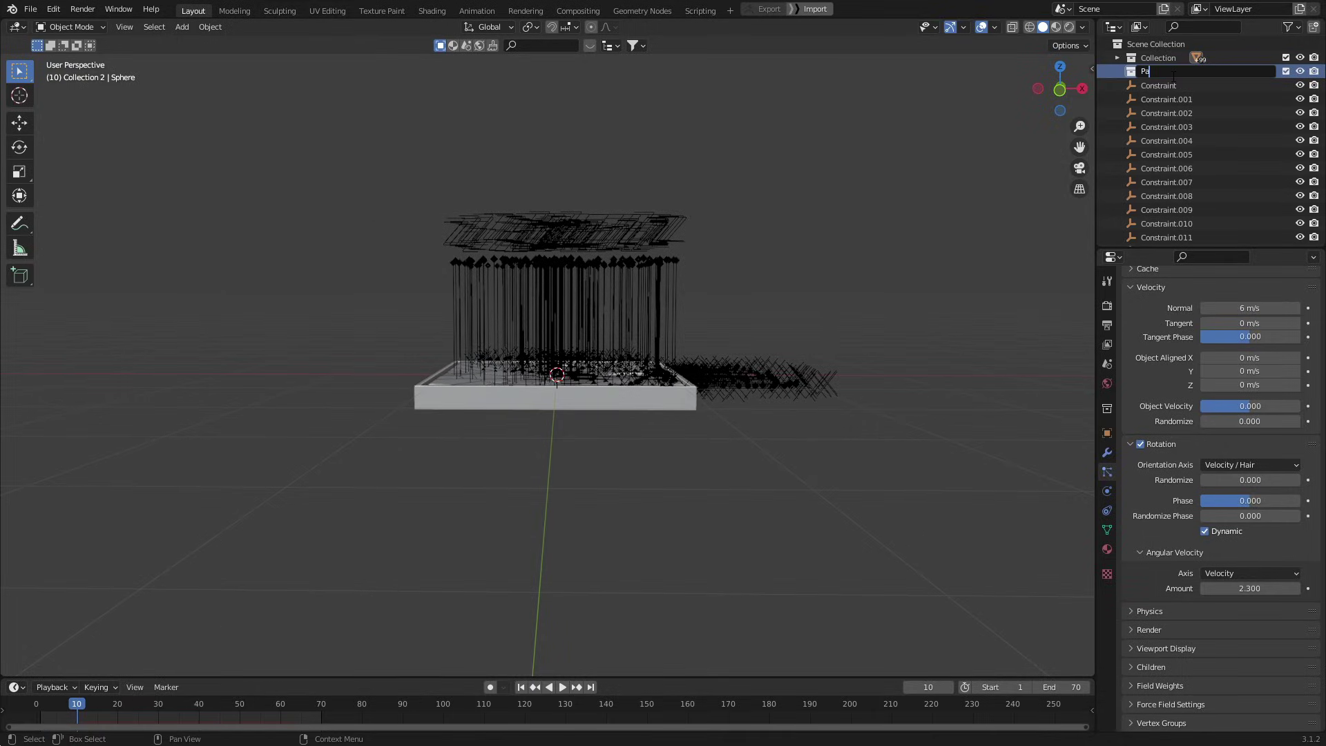
type("rticles")
key("Return")
Step: Add an icosphere to the Particles collection and reshape it into a lumpy rock
key("shift+a")
left_click(900, 397)
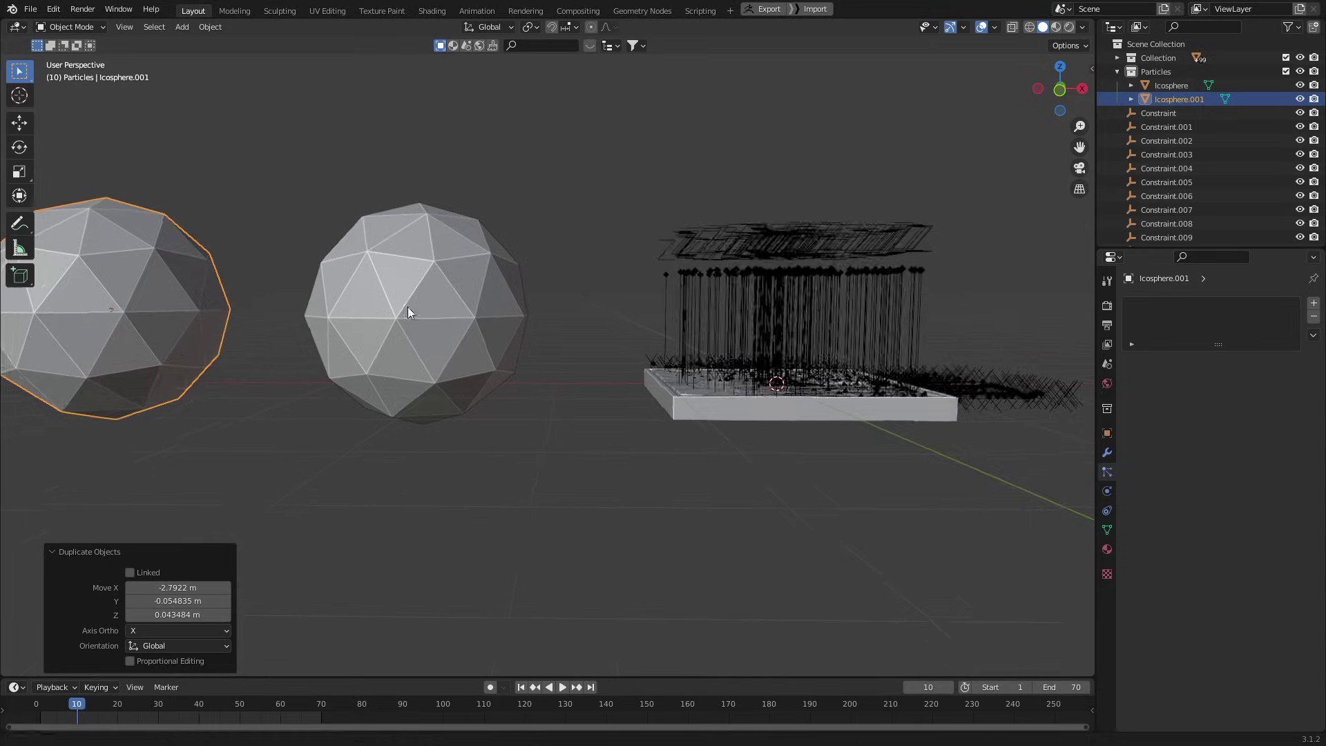
middle_click_drag(407, 306, 564, 310, "shift")
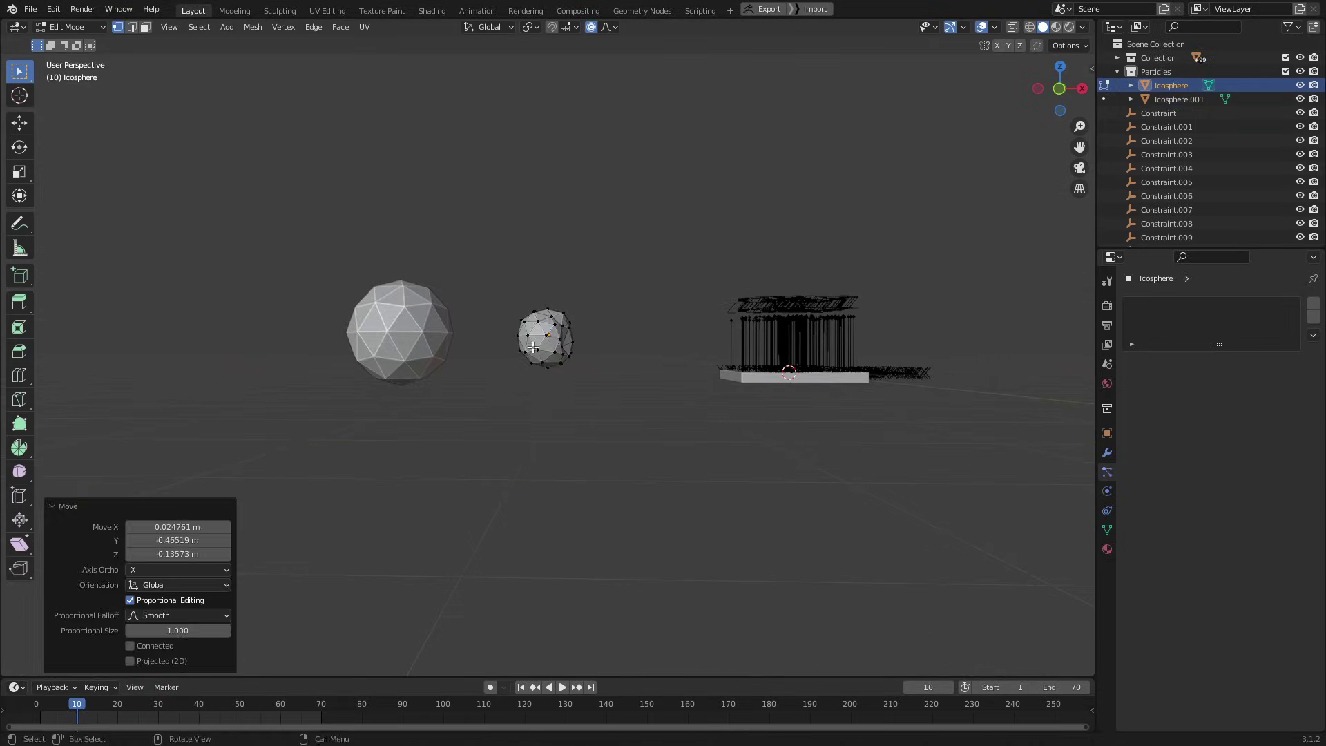
key("Tab")
Step: Set the particle system to render as instances from a collection
left_click(403, 334)
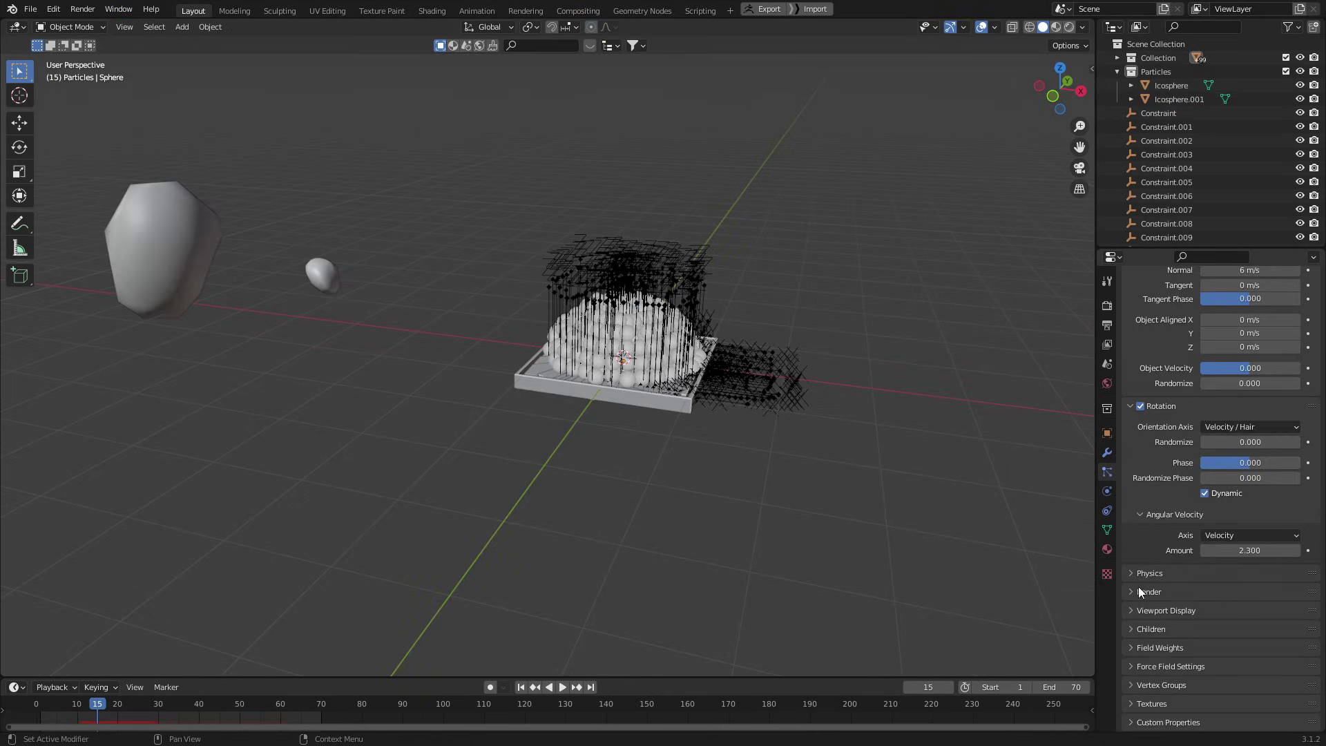
scroll(1129, 594, "down", 3)
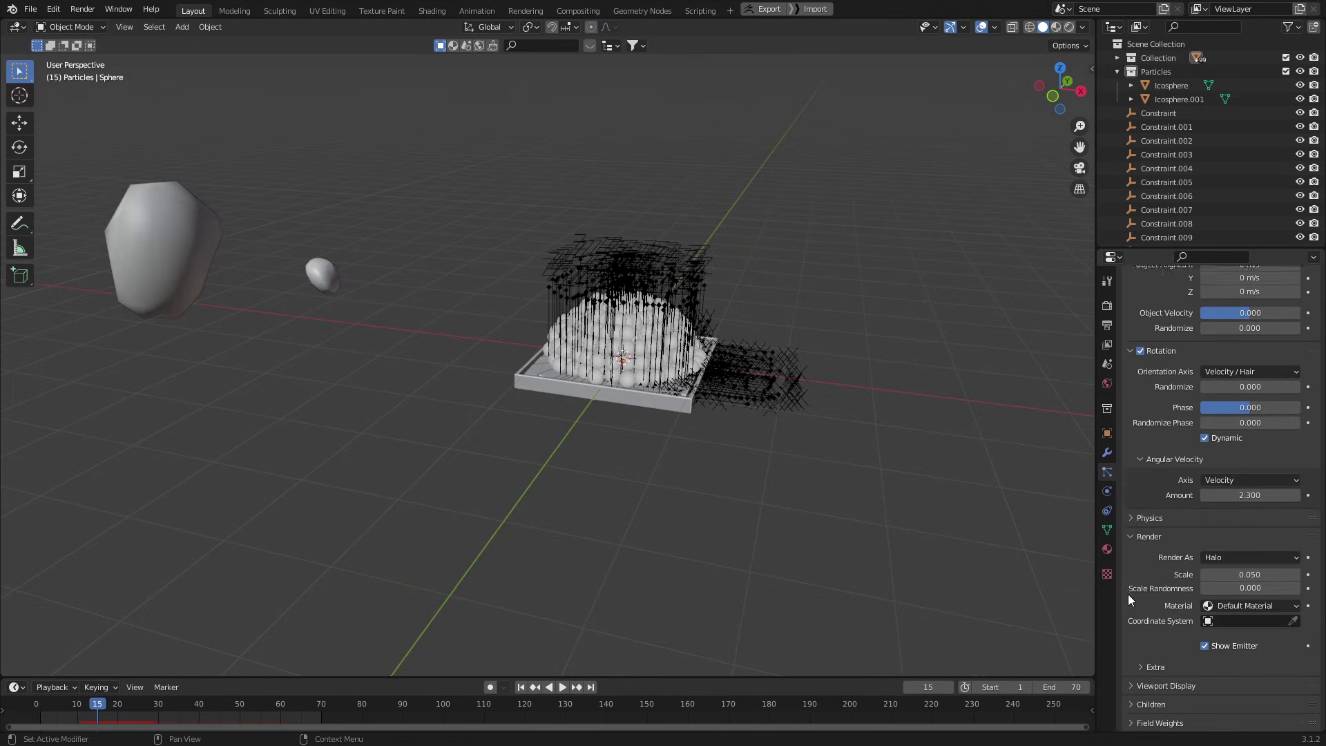
scroll(1128, 594, "down", 3)
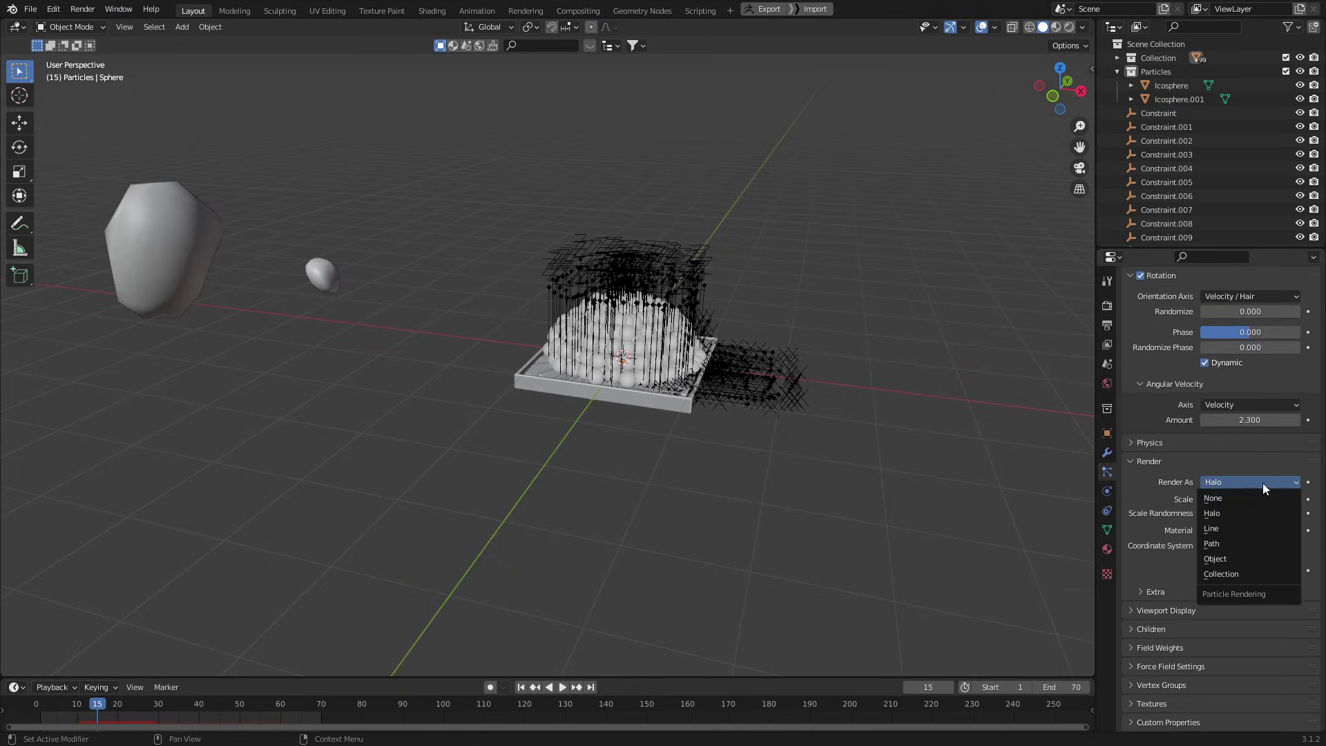
left_click(1228, 572)
left_click(1228, 583)
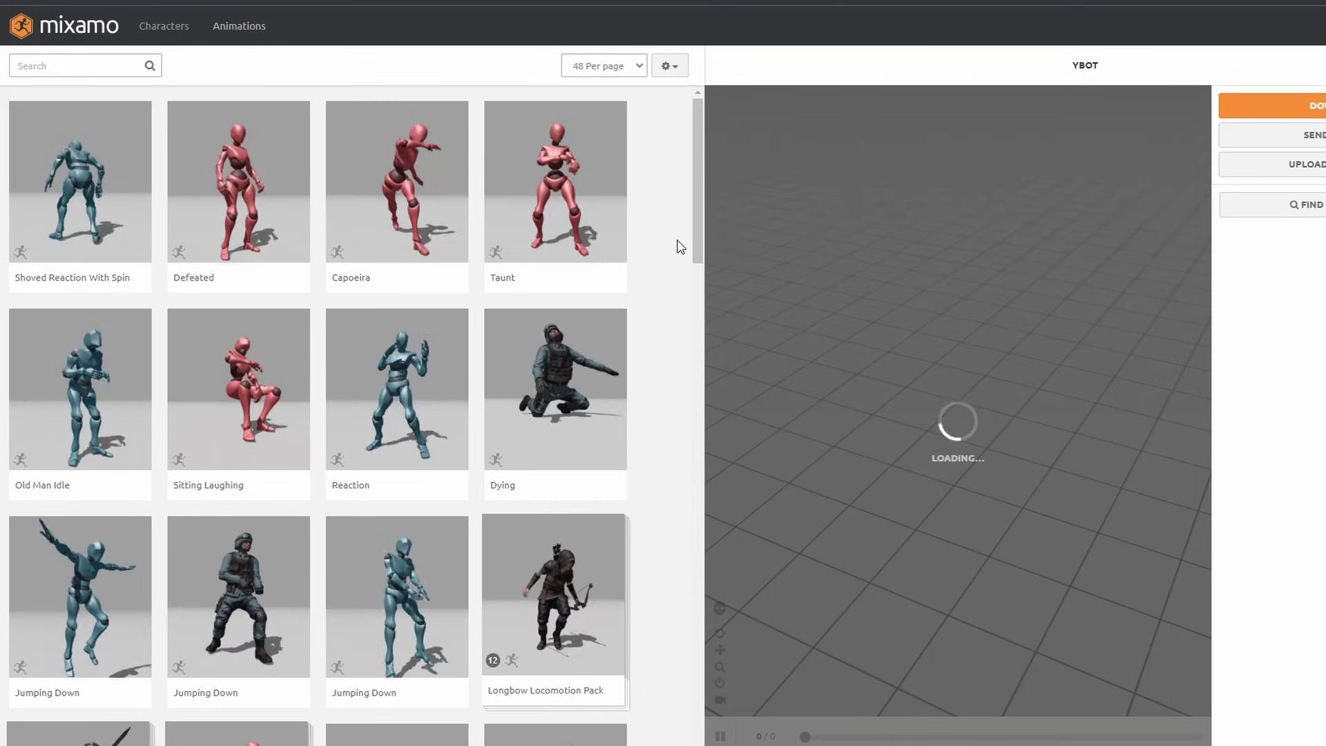
Step: Search the Mixamo animation library for 'hard landing'
left_click(68, 64)
type("hard landing")
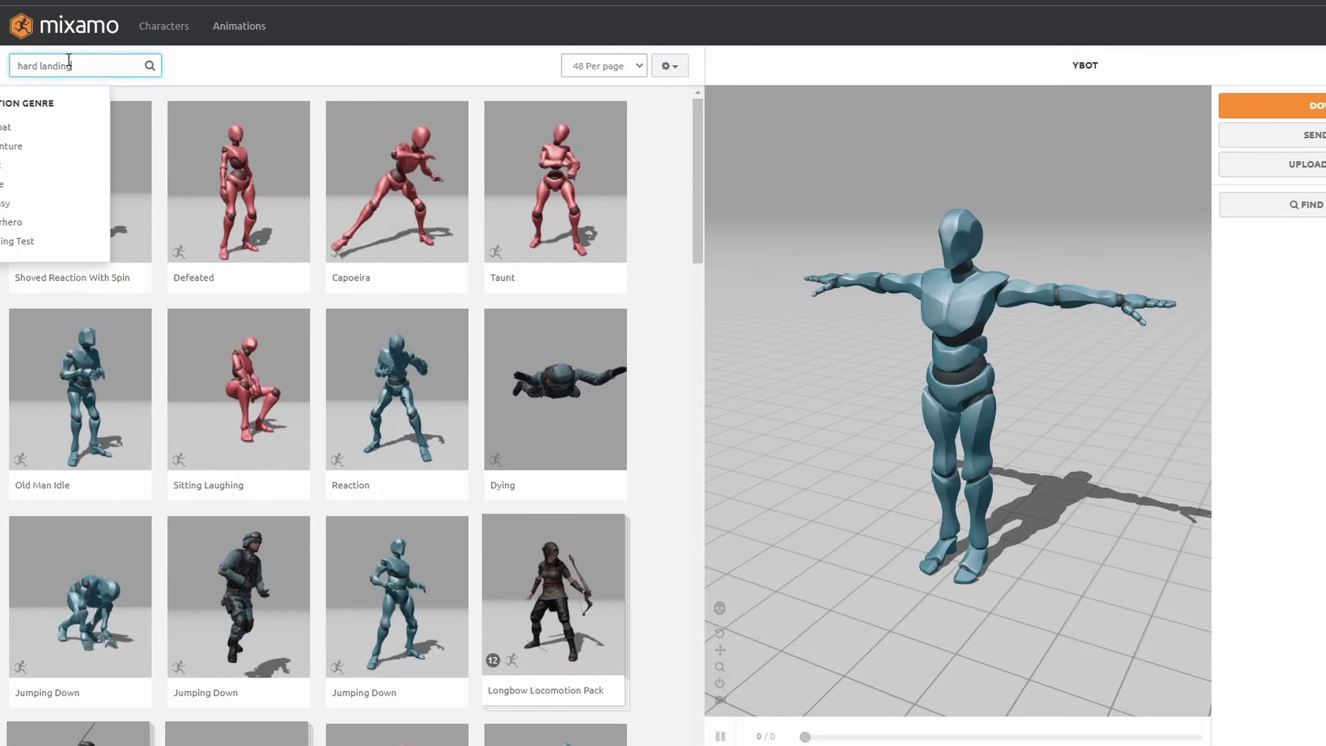
key("Return")
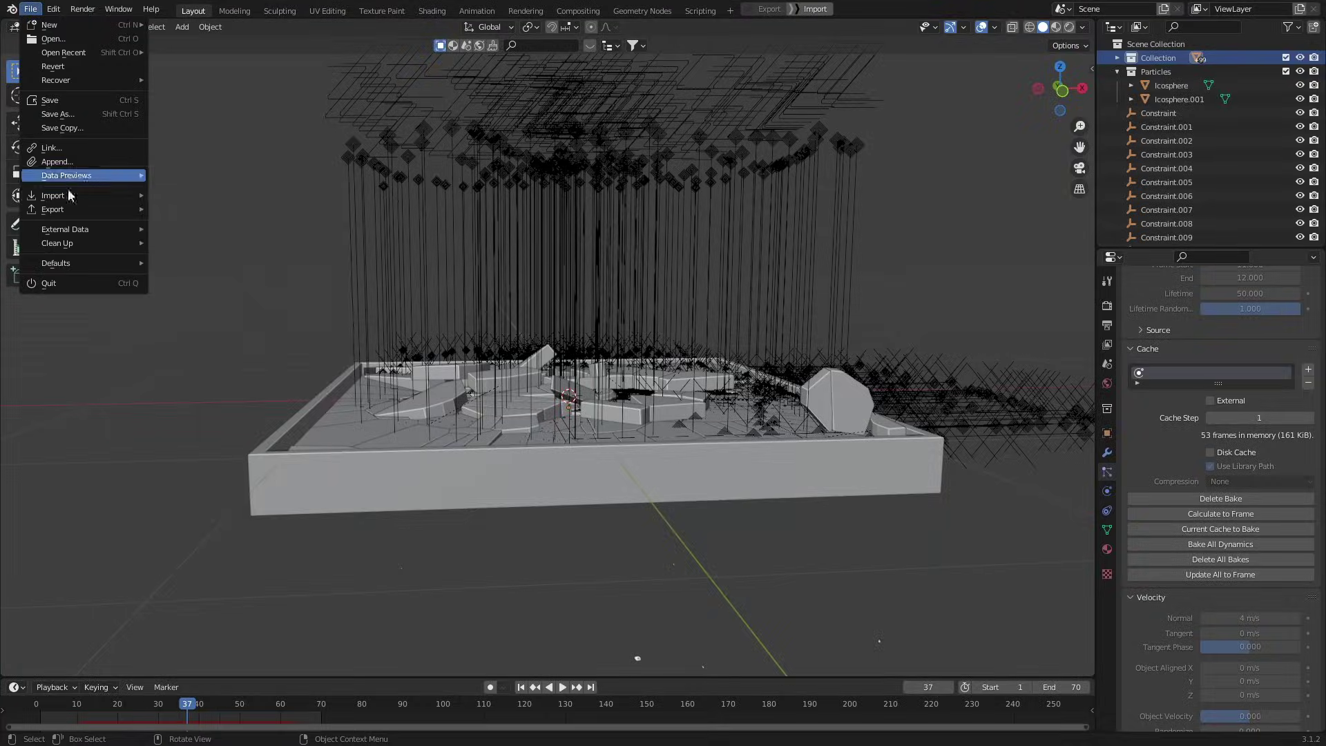
Step: Import the Hard Landing FBX, shift its keys to frames 10–70, and scale the armature to 0.004
mouse_move(68, 192)
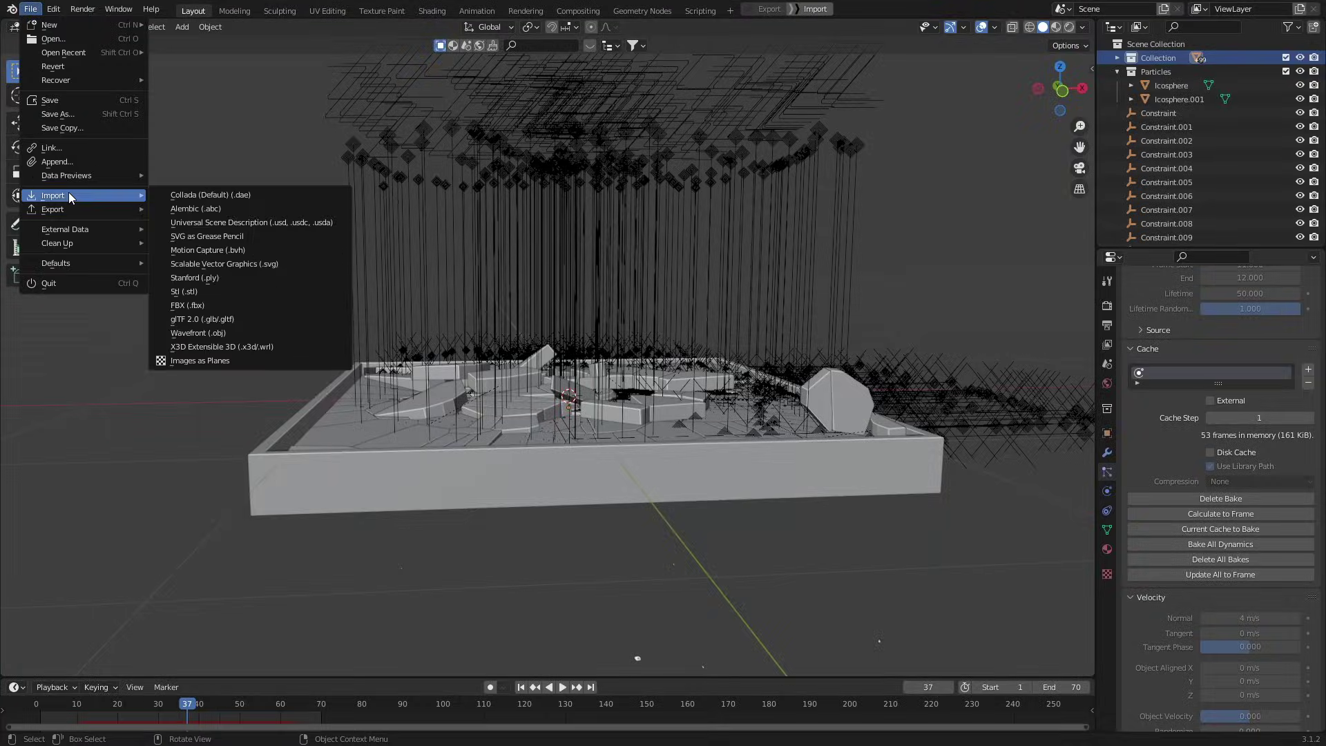
left_click(220, 304)
key("g")
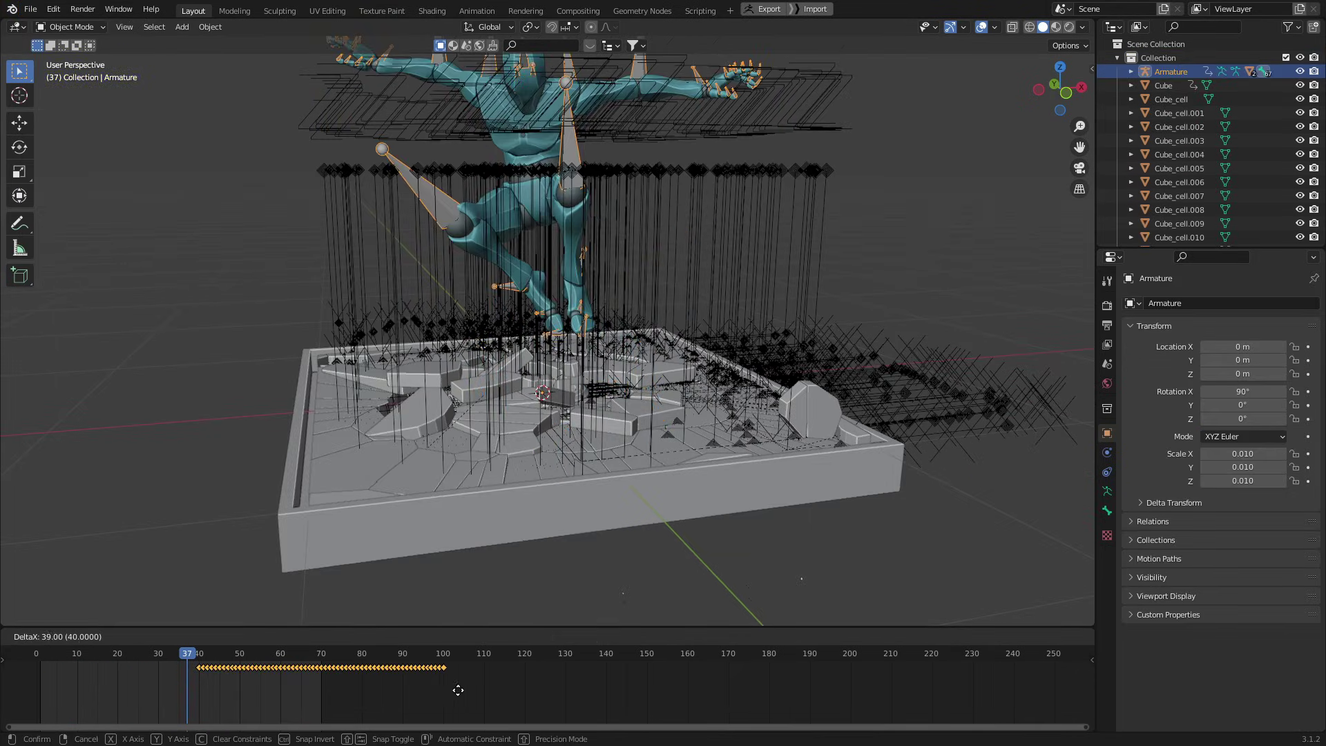
key("s")
left_click(628, 456)
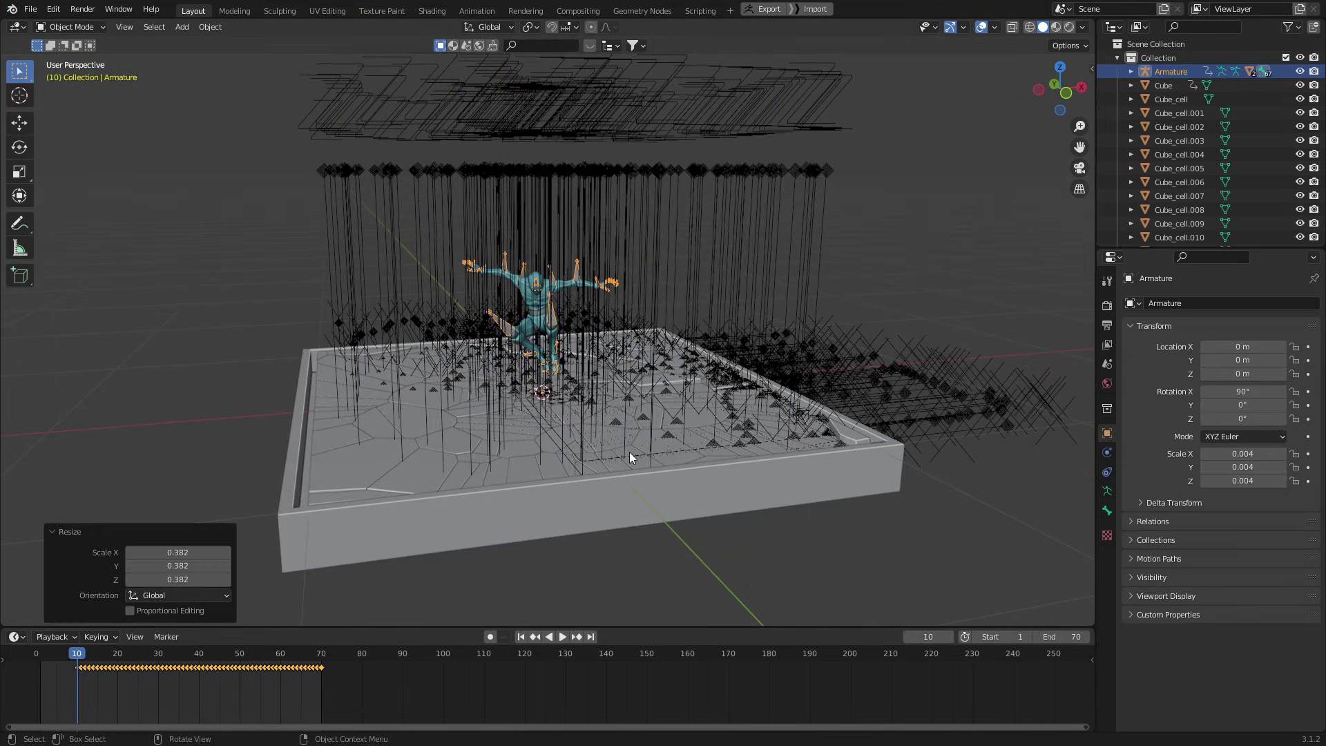